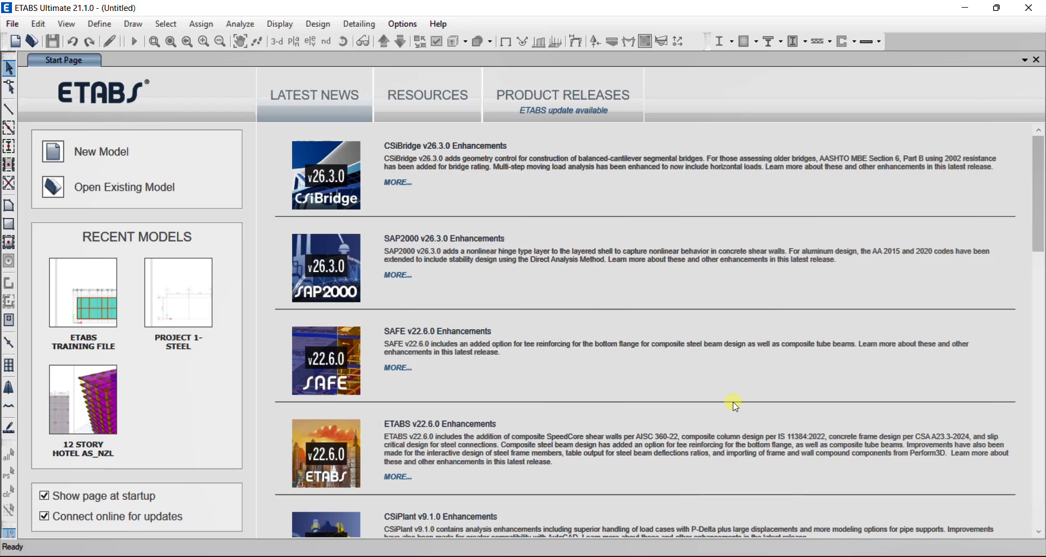
Switch to Revit and inspect the 12-story hotel structure in the 3D view
left_click(687, 553)
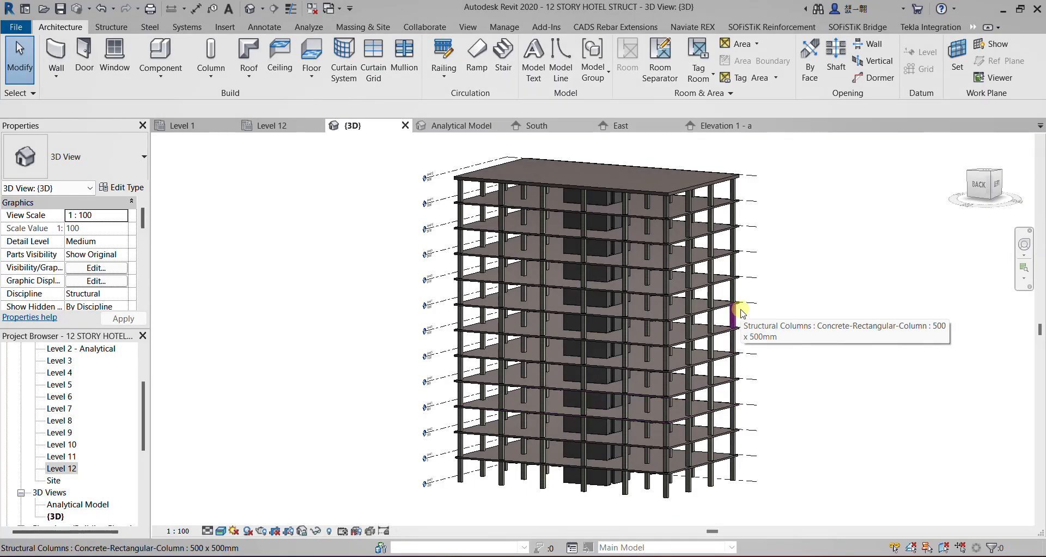
mouse_move(775, 357)
middle_mouse_down("shift")
mouse_move(695, 350)
mouse_move(699, 361)
mouse_move(770, 367)
middle_mouse_up("shift")
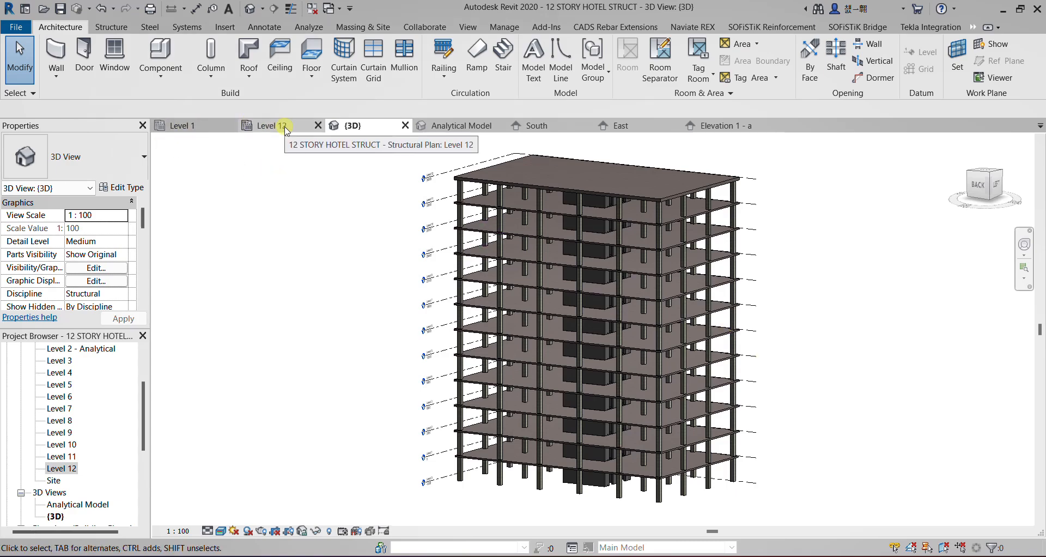
Open the Level 1 structural plan and examine the grid spacing, slab edge offsets, column sizes and dashed square panel dimensions
left_click(209, 131)
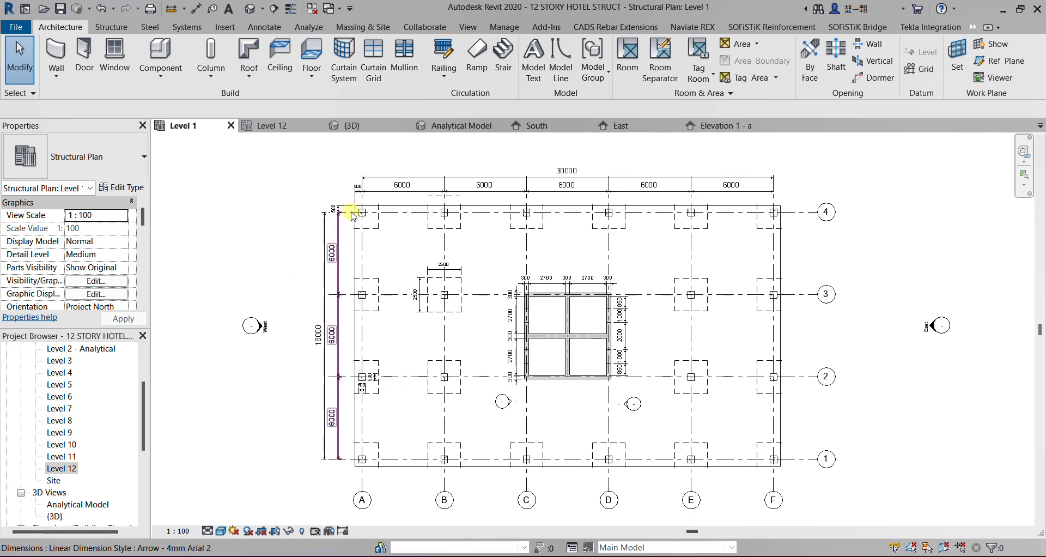
scroll(352, 193, "up", 3)
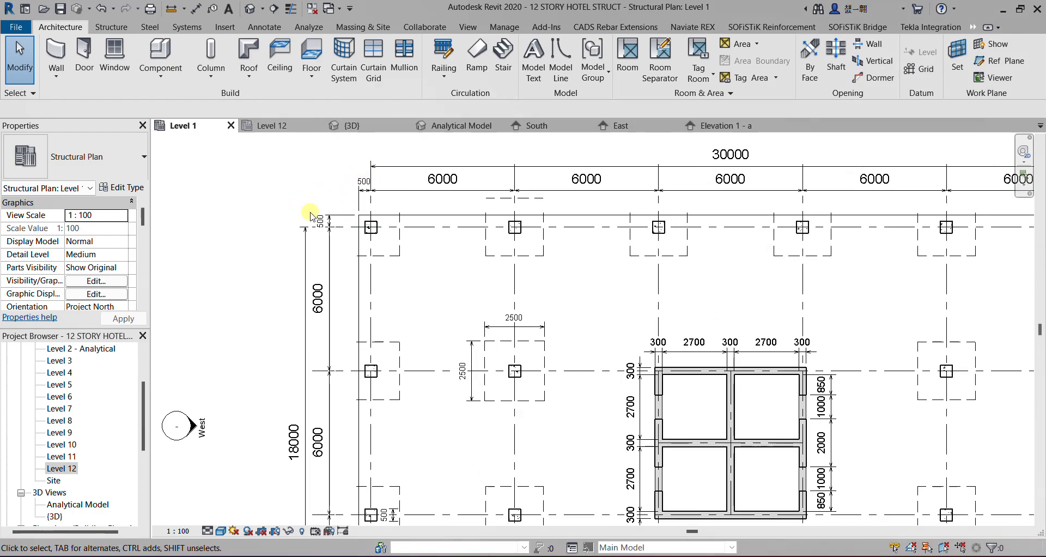
scroll(318, 157, "down", 2)
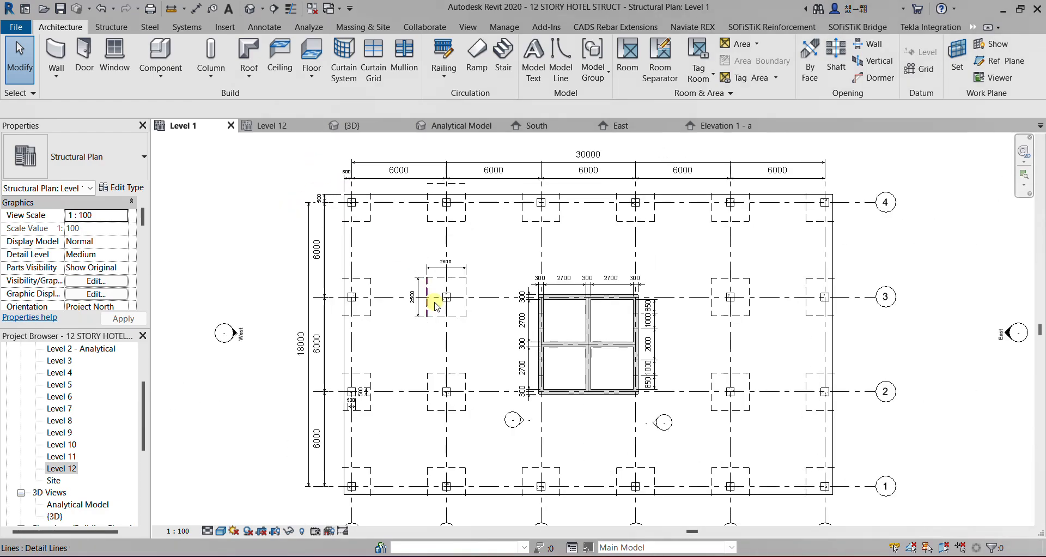
scroll(347, 403, "up", 2)
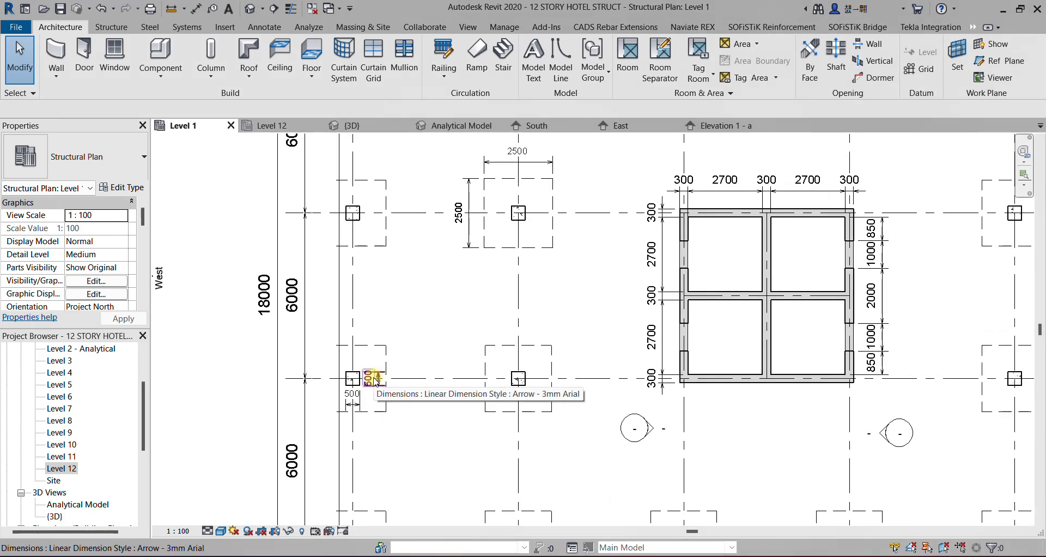
scroll(366, 323, "down", 2)
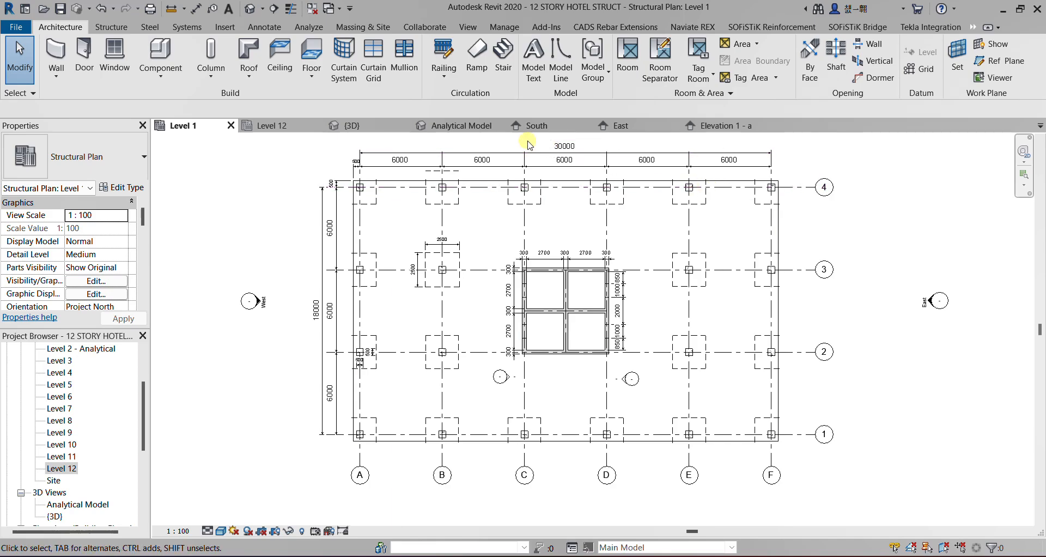
scroll(435, 245, "up", 4)
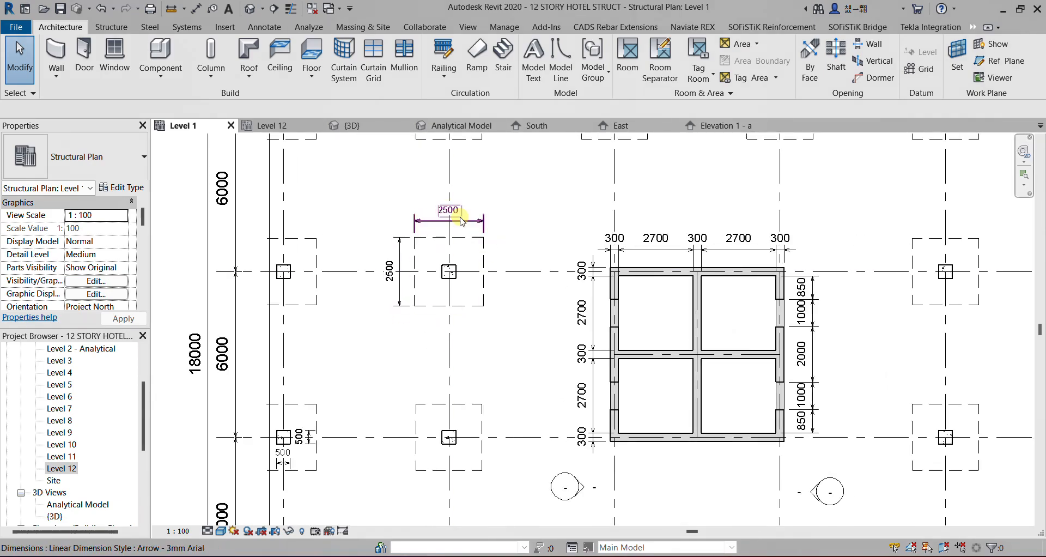
scroll(427, 228, "up", 1)
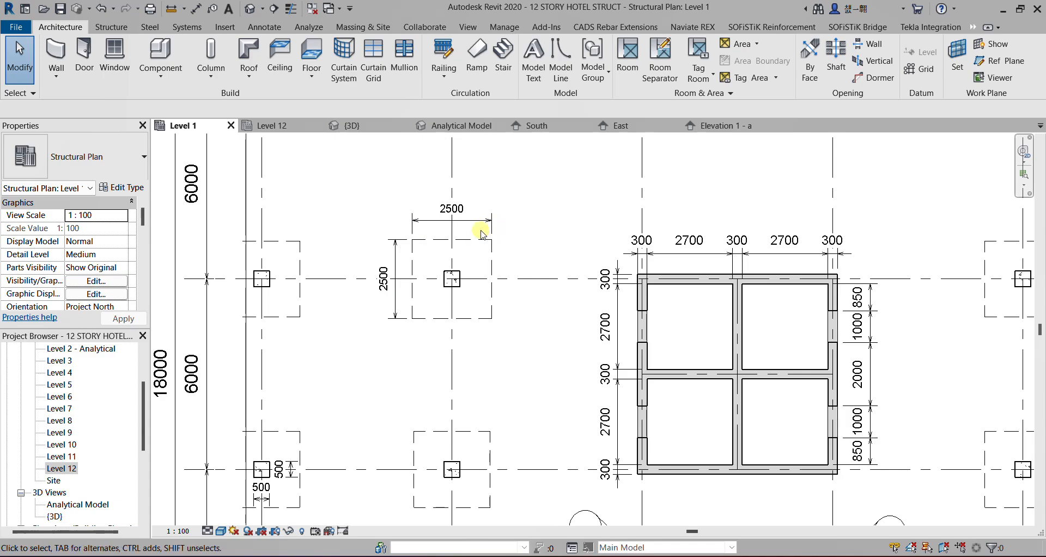
scroll(473, 216, "down", 3)
scroll(500, 229, "down", 1)
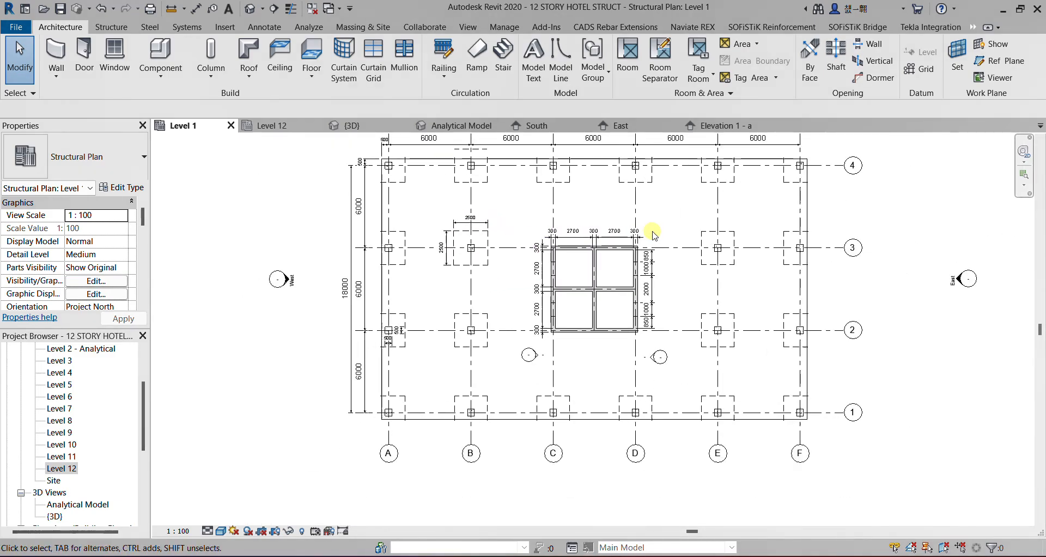
Examine the thickness, bay and opening dimensions of the central core walls on the Level 1 plan
scroll(659, 267, "up", 2)
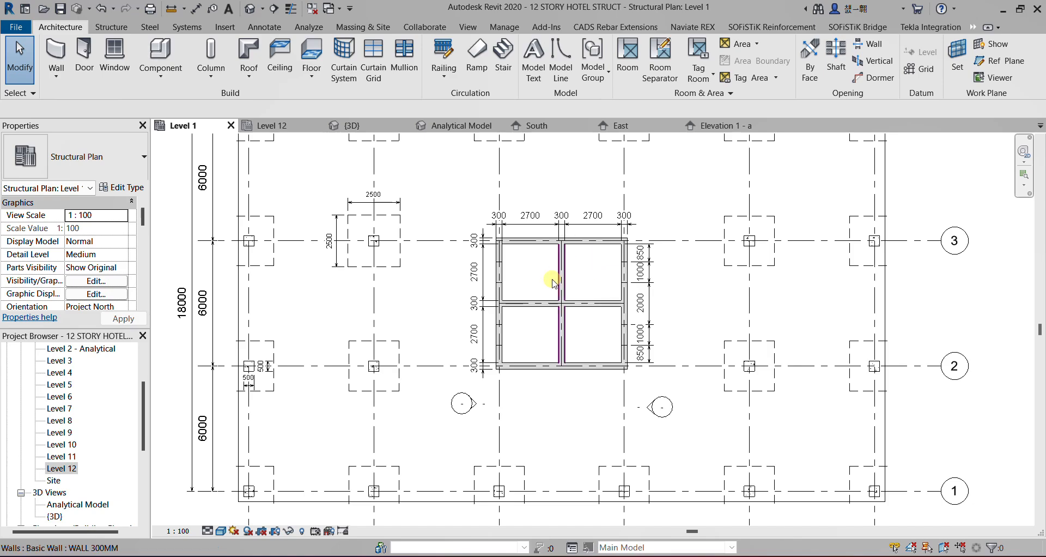
scroll(550, 300, "up", 1)
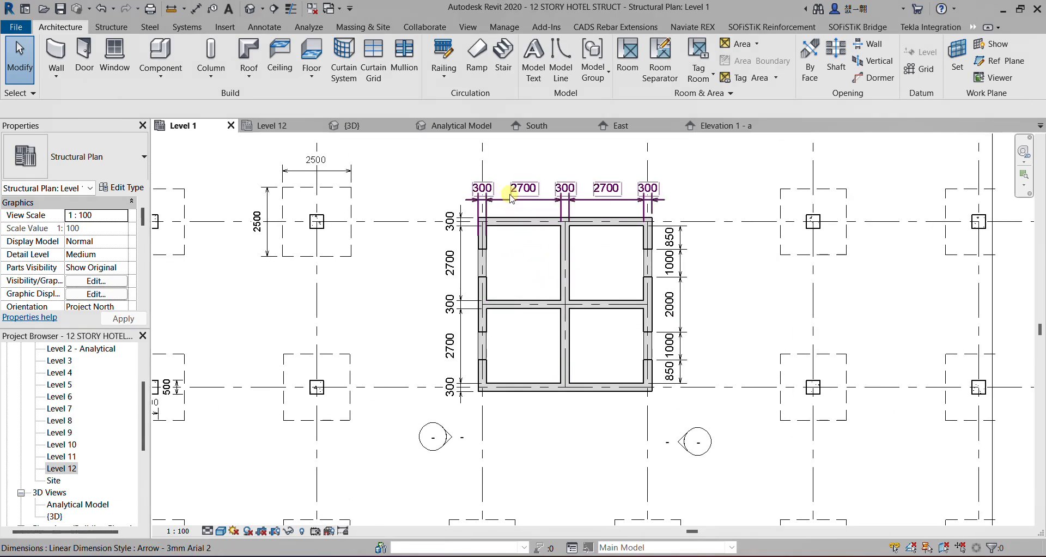
scroll(486, 208, "up", 1)
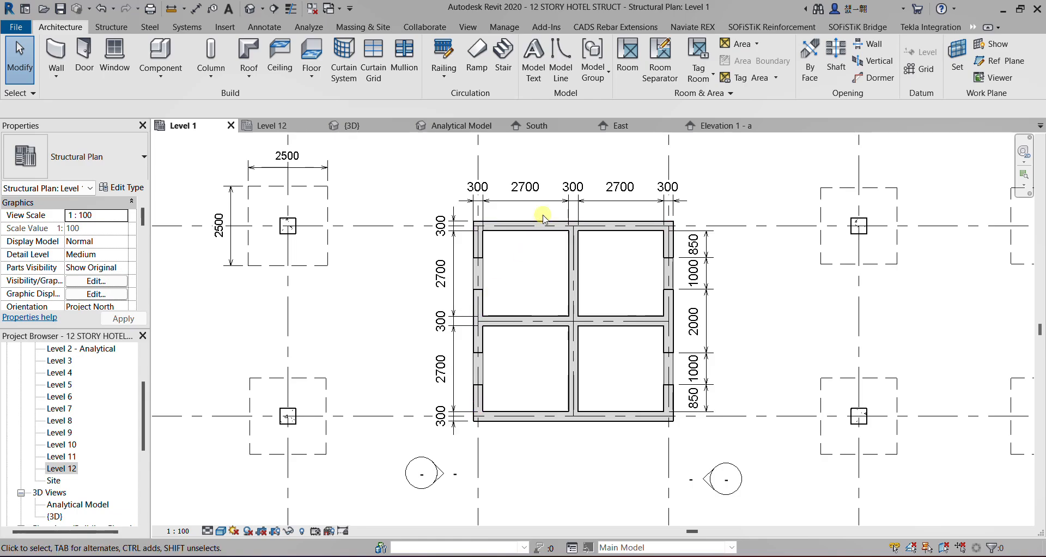
scroll(543, 216, "down", 1)
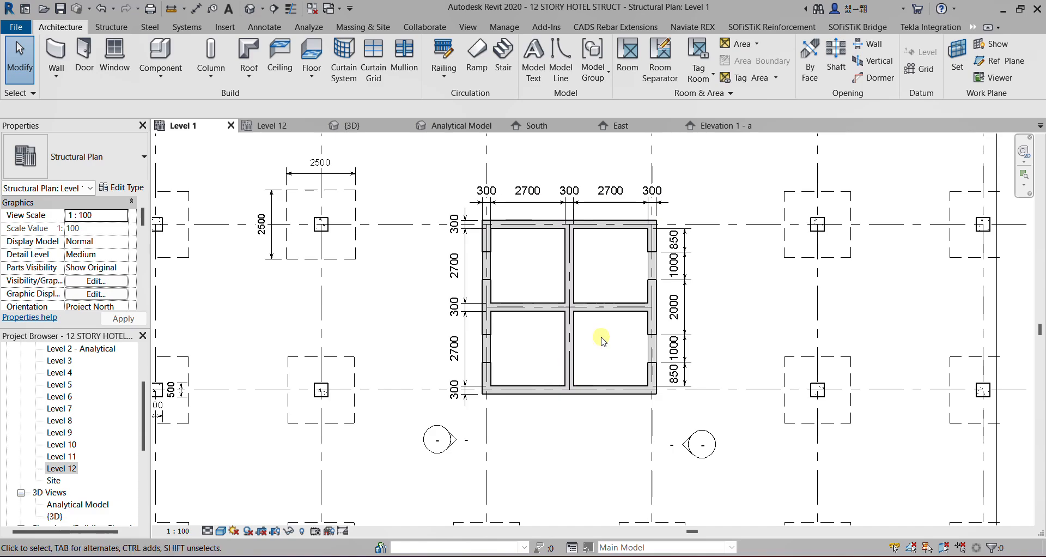
scroll(697, 297, "up", 1)
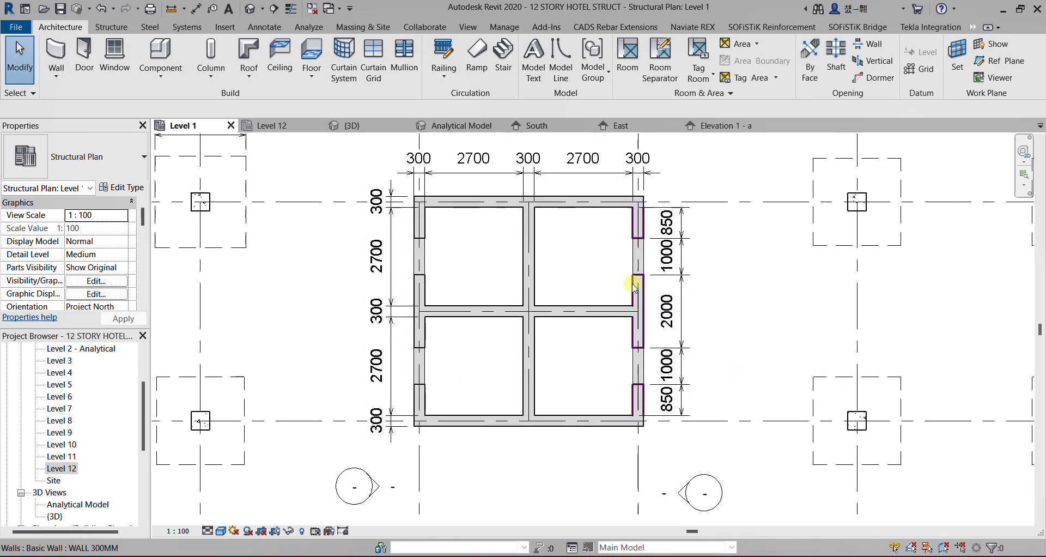
scroll(640, 283, "down", 5)
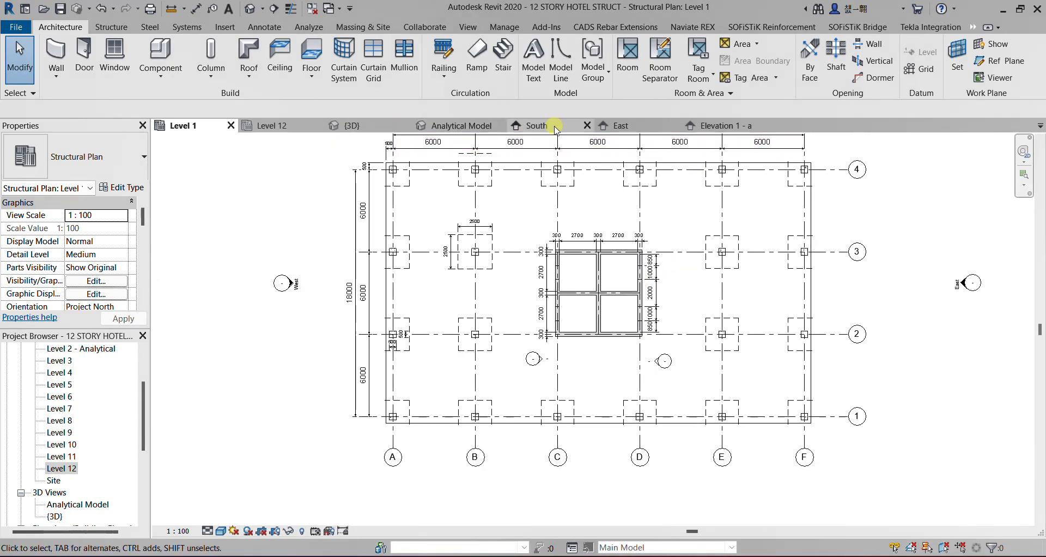
Open the East elevation and examine the core wall opening heights in the uppermost story
left_click(618, 126)
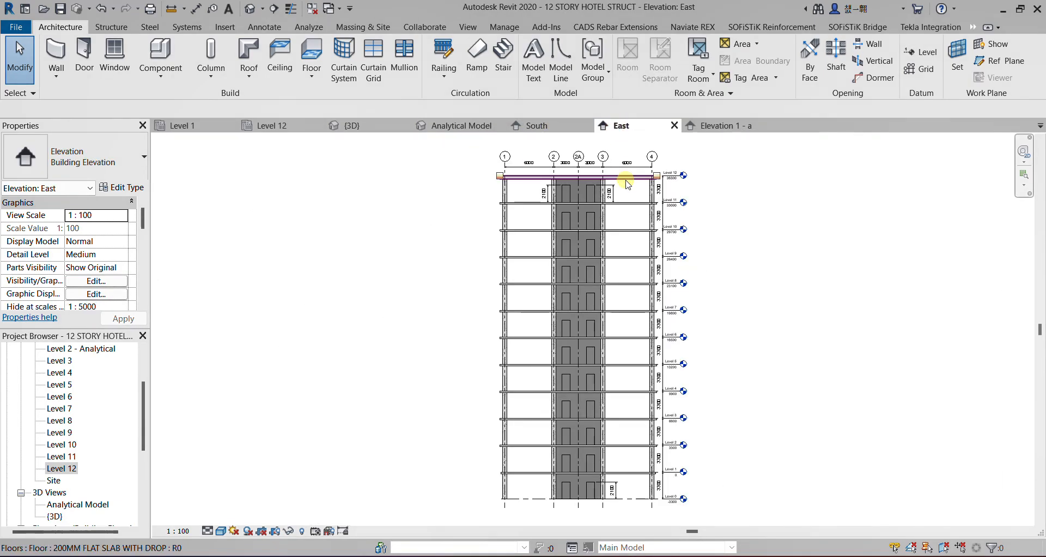
scroll(614, 180, "up", 6)
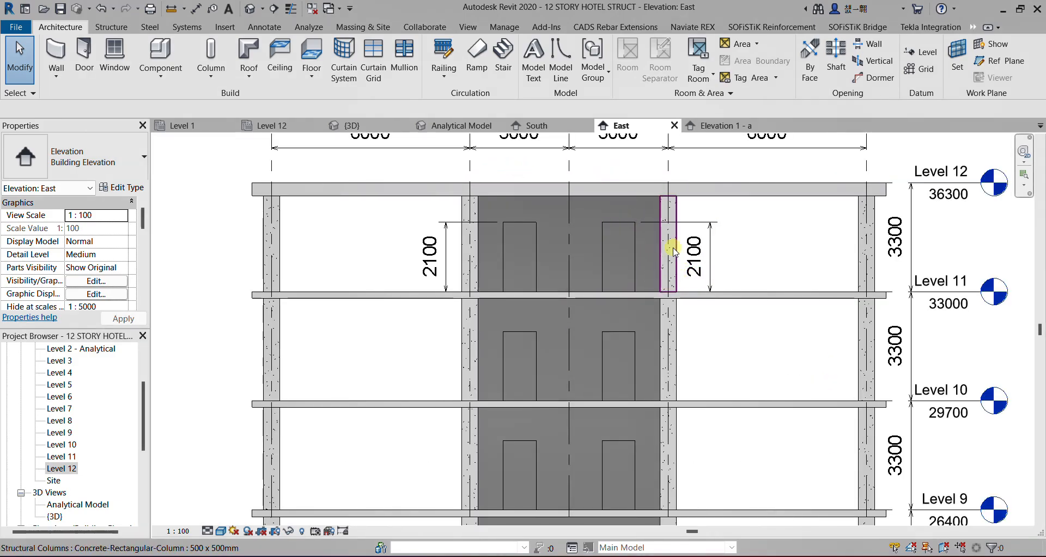
scroll(641, 207, "down", 5)
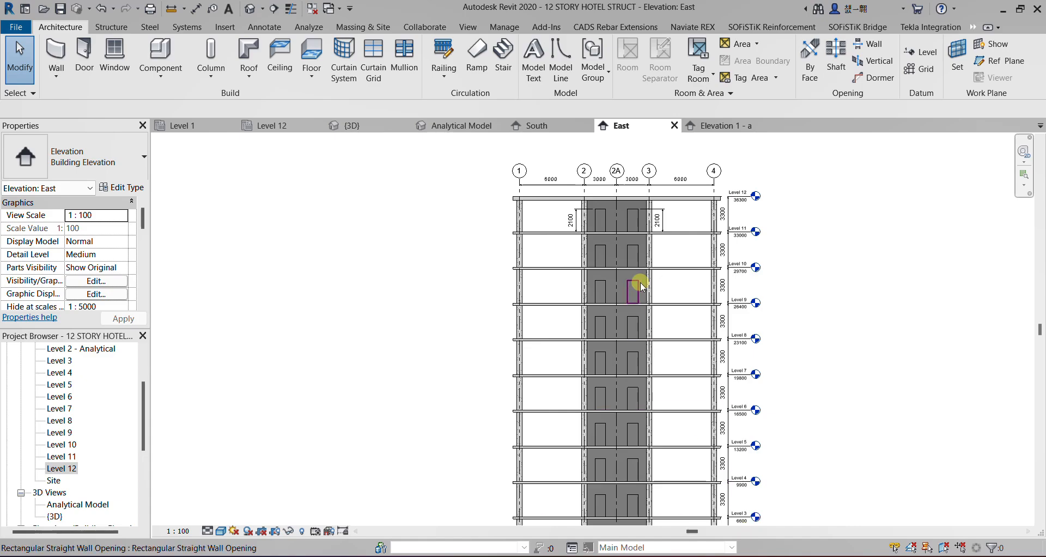
Examine the story heights and level elevations from Level 12 down to Level 0 on the East elevation
scroll(700, 281, "down", 1)
scroll(696, 509, "up", 4)
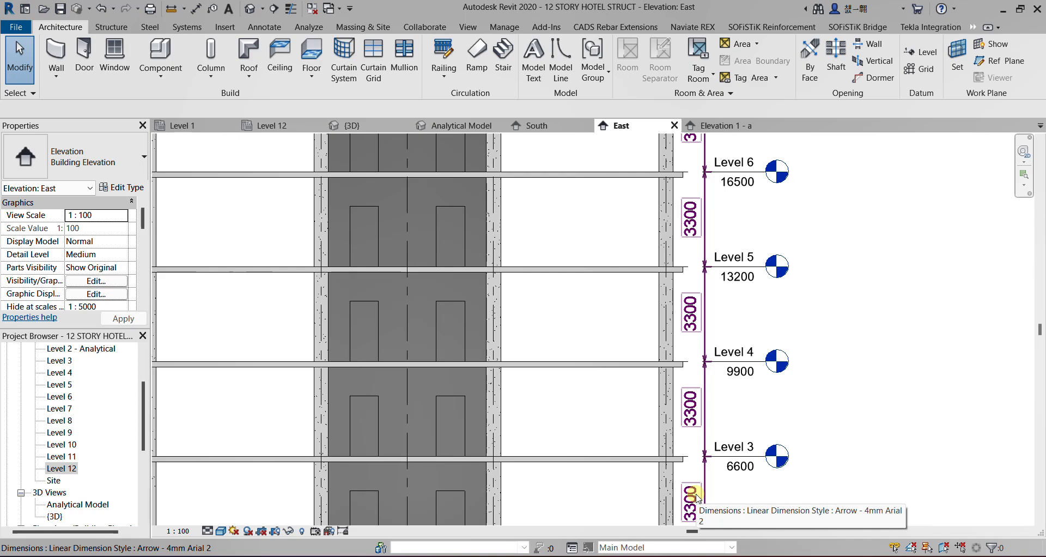
scroll(697, 497, "down", 5)
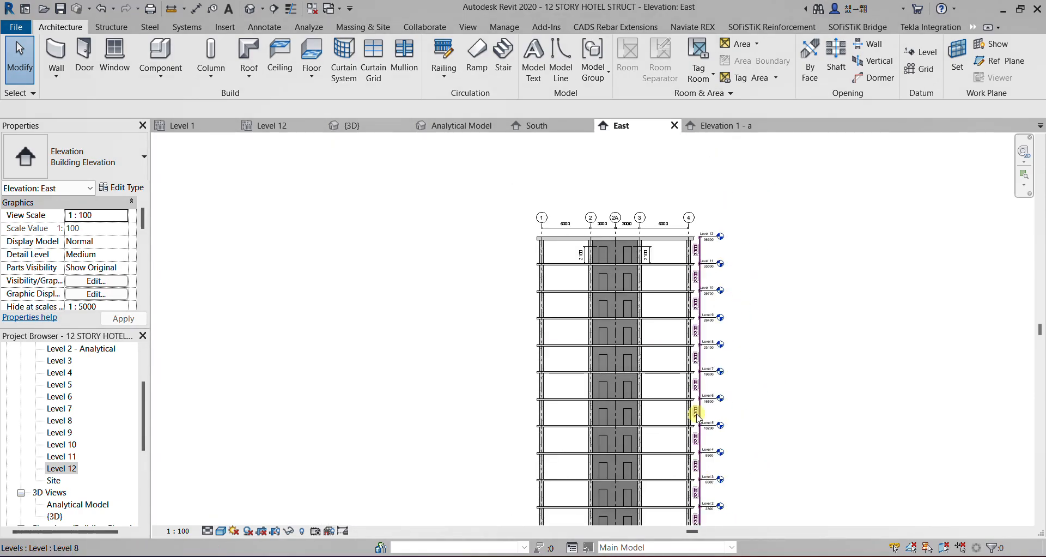
scroll(703, 202, "up", 3)
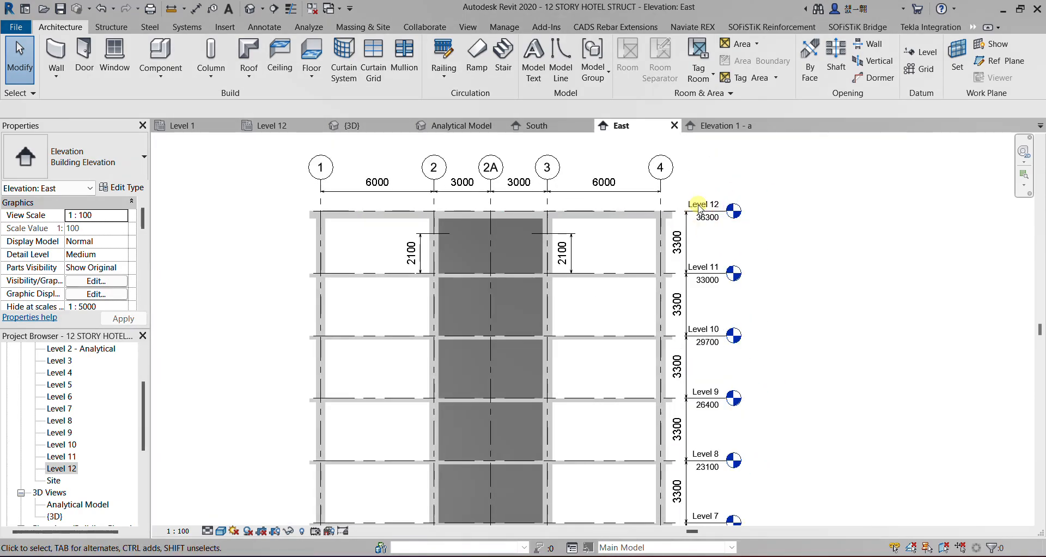
scroll(699, 206, "down", 3)
scroll(751, 516, "up", 3)
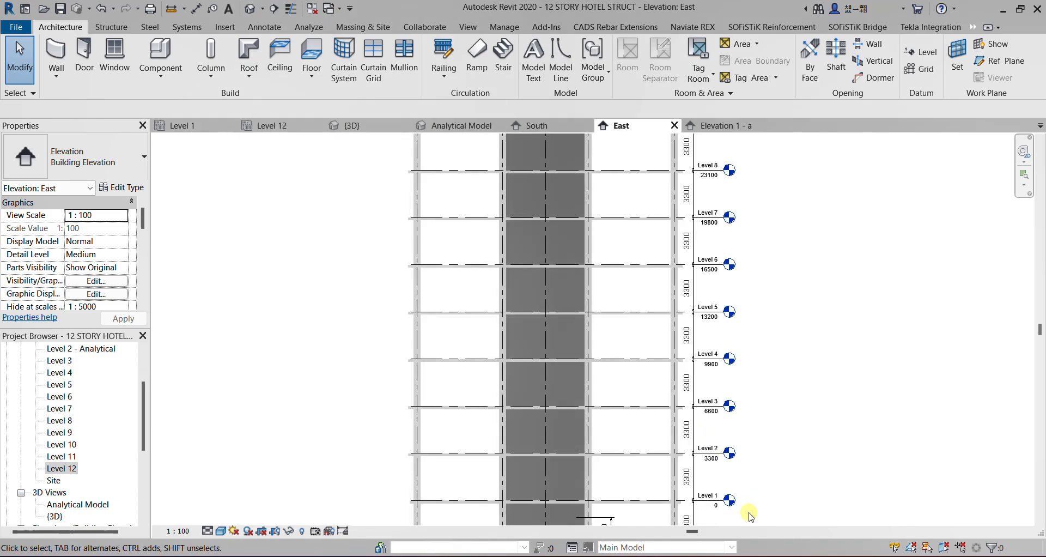
scroll(724, 495, "up", 2)
scroll(714, 518, "down", 3)
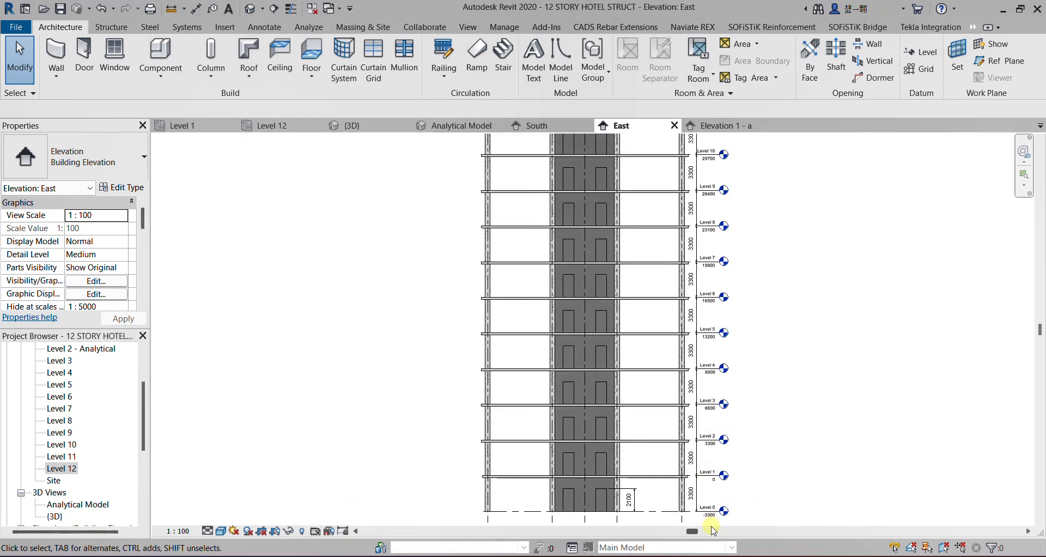
scroll(708, 514, "up", 2)
scroll(711, 515, "down", 2)
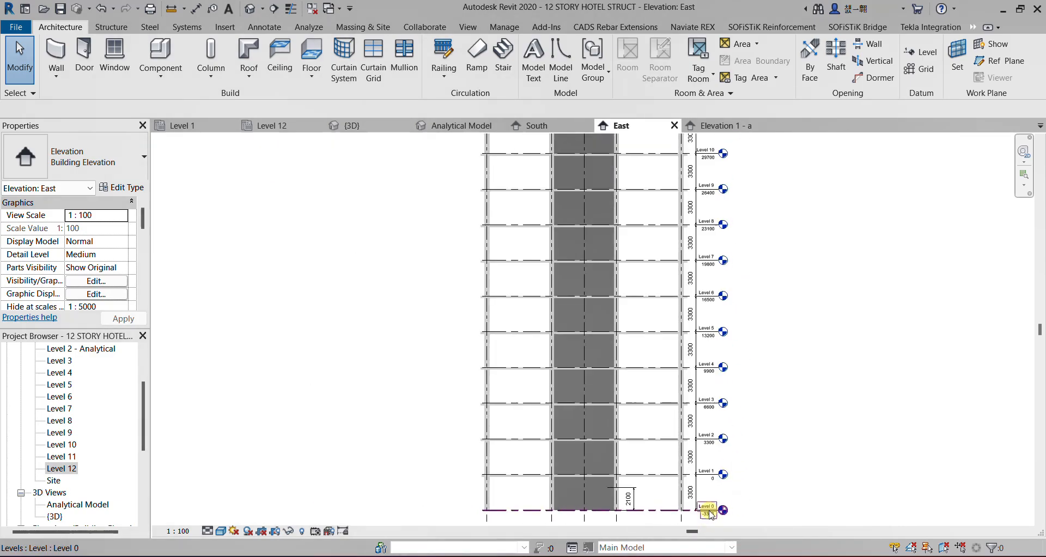
scroll(711, 515, "down", 3)
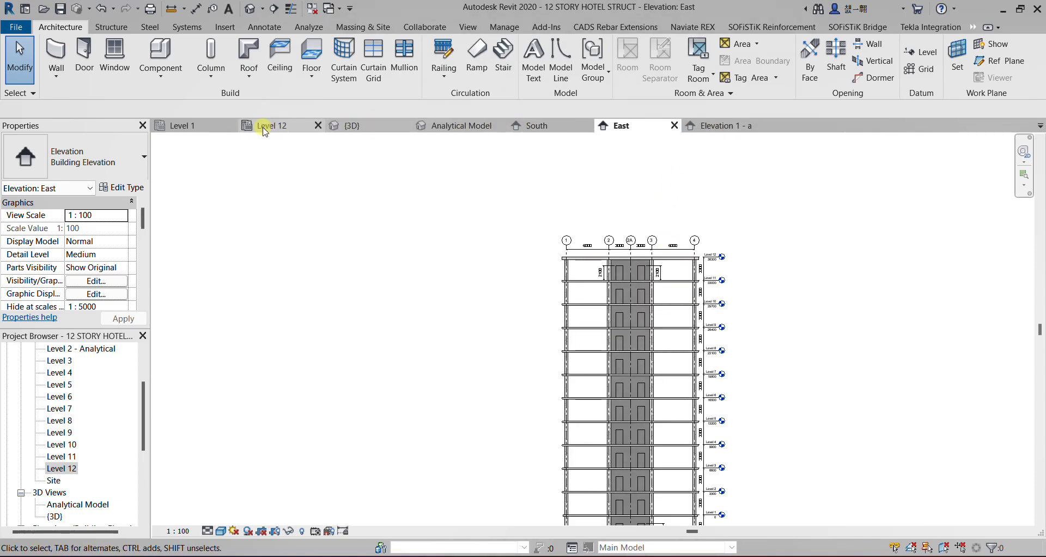
View the Level 12 structural plan, and inspect the Analytical Model view with its area loads from another angle
left_click(264, 131)
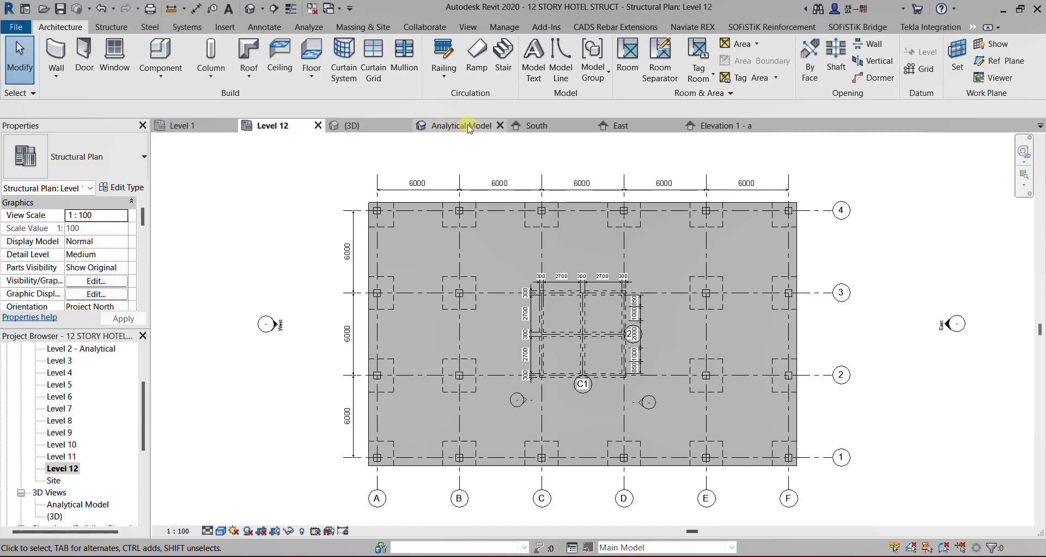
left_click(470, 128)
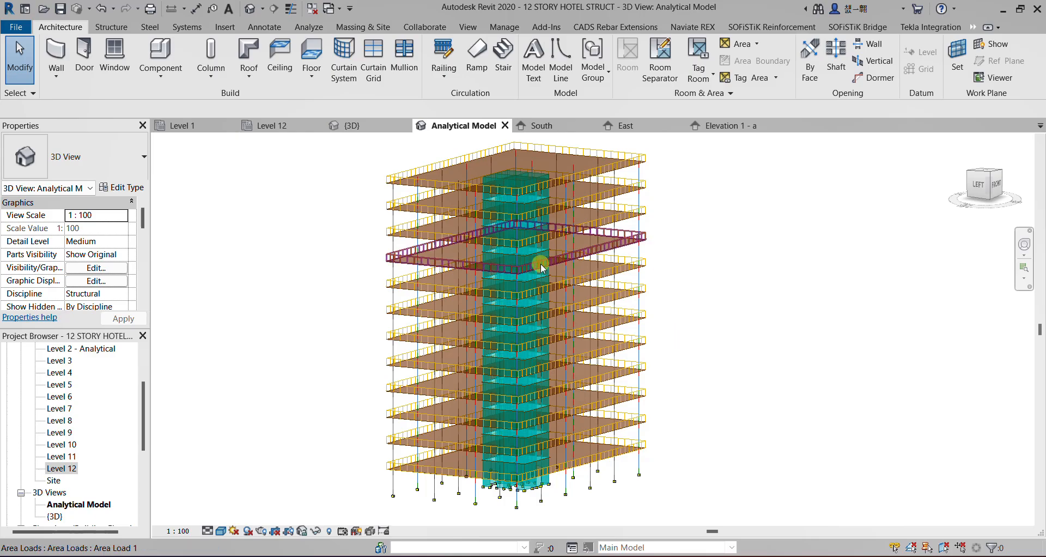
middle_click_drag(576, 274, 602, 280)
middle_click_drag(763, 355, 701, 352, "shift")
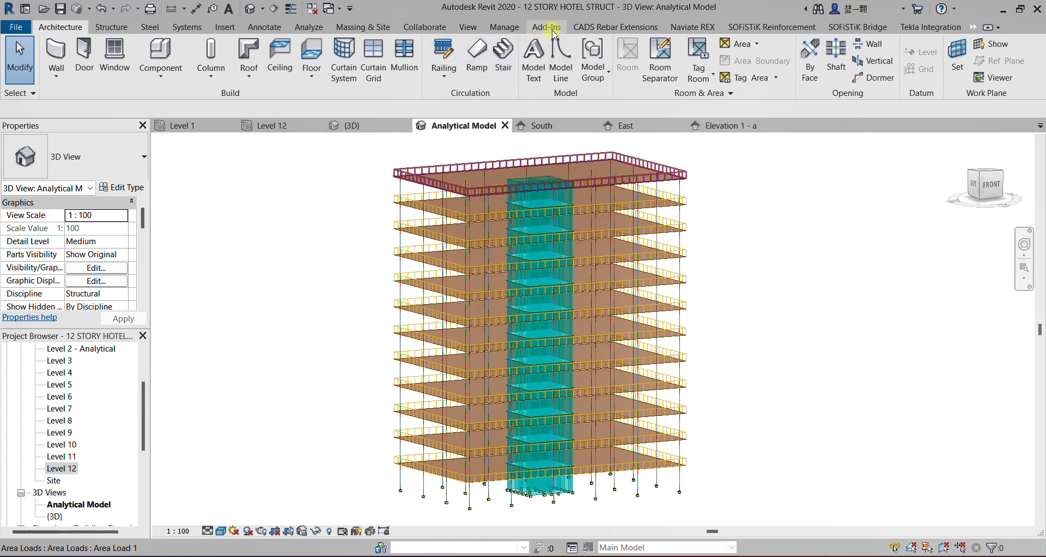
Look through the add-in's external tools for exporting the model to ETABS, SAFE or SAP2000, without starting an export
left_click(547, 27)
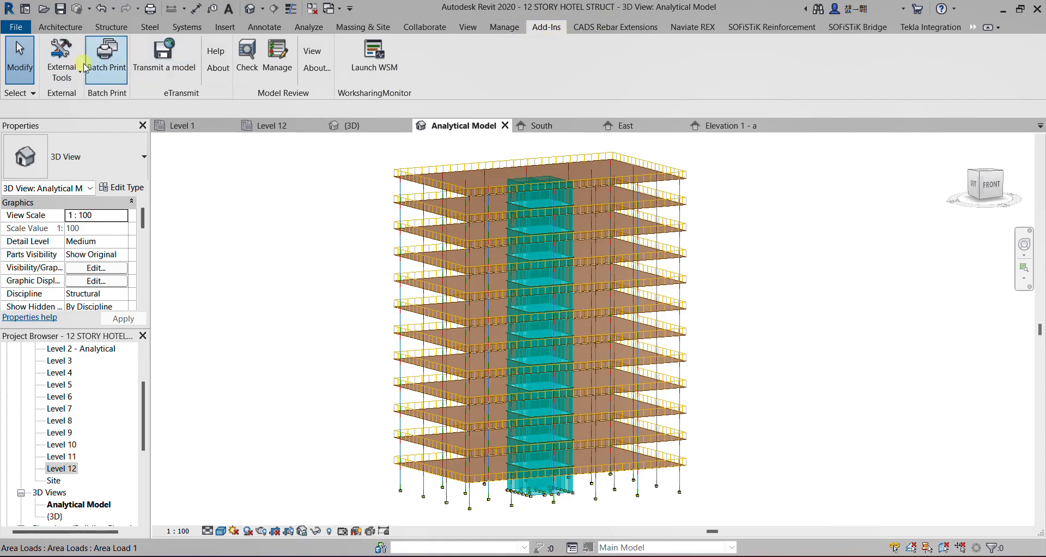
left_click(80, 77)
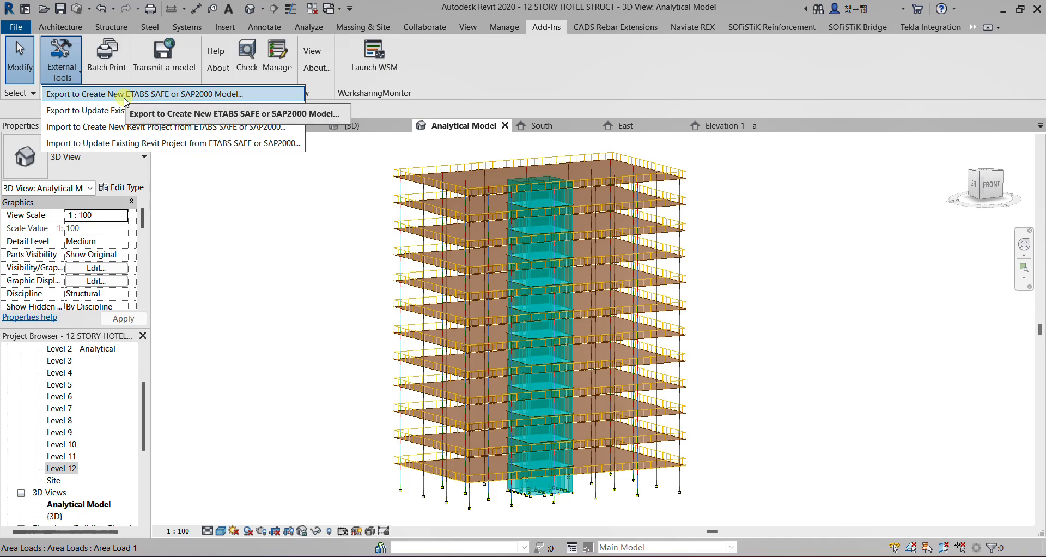
left_click(273, 245)
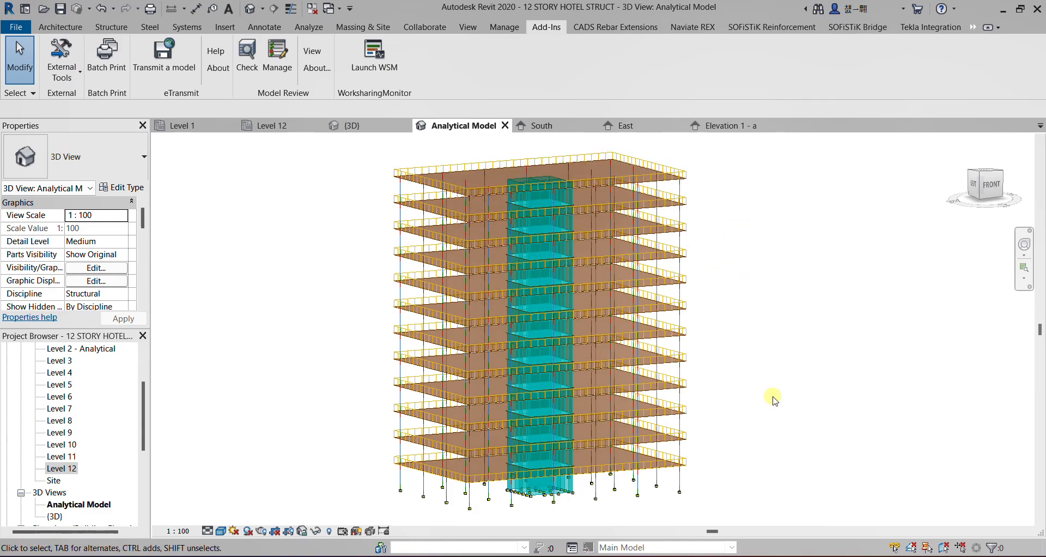
Look over the whole analytical model once more and return to the Level 1 structural plan
scroll(698, 359, "down", 1)
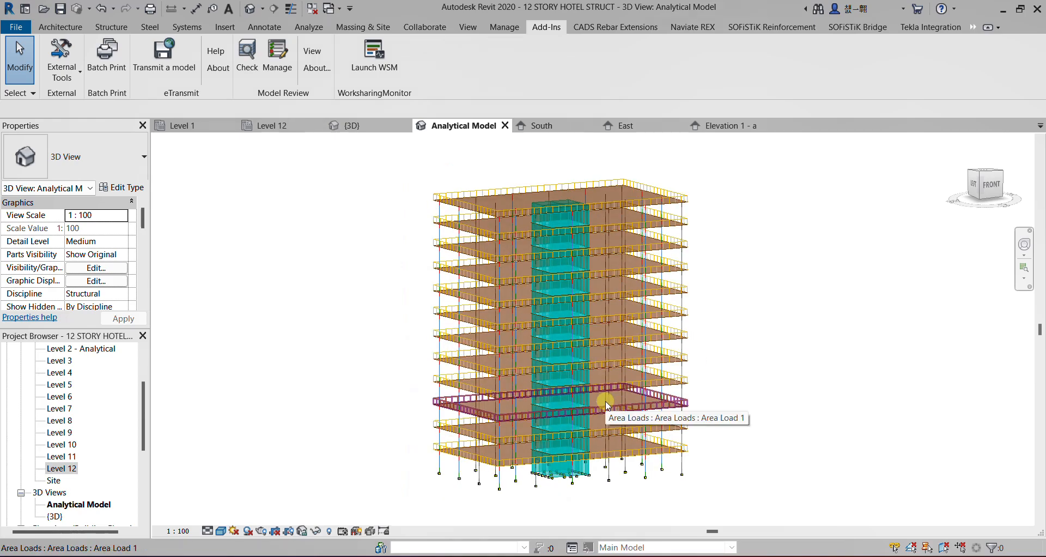
scroll(599, 382, "up", 1)
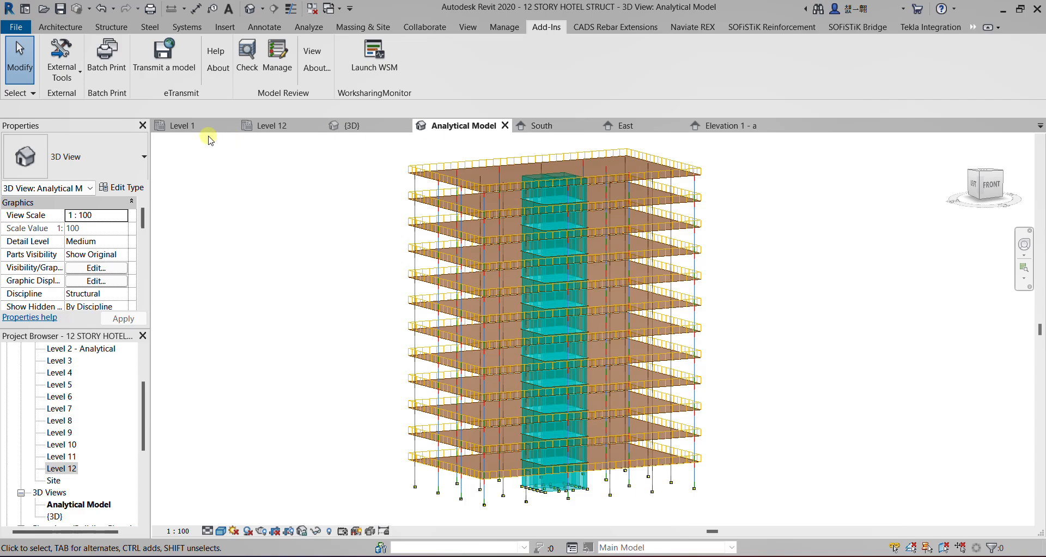
left_click(185, 126)
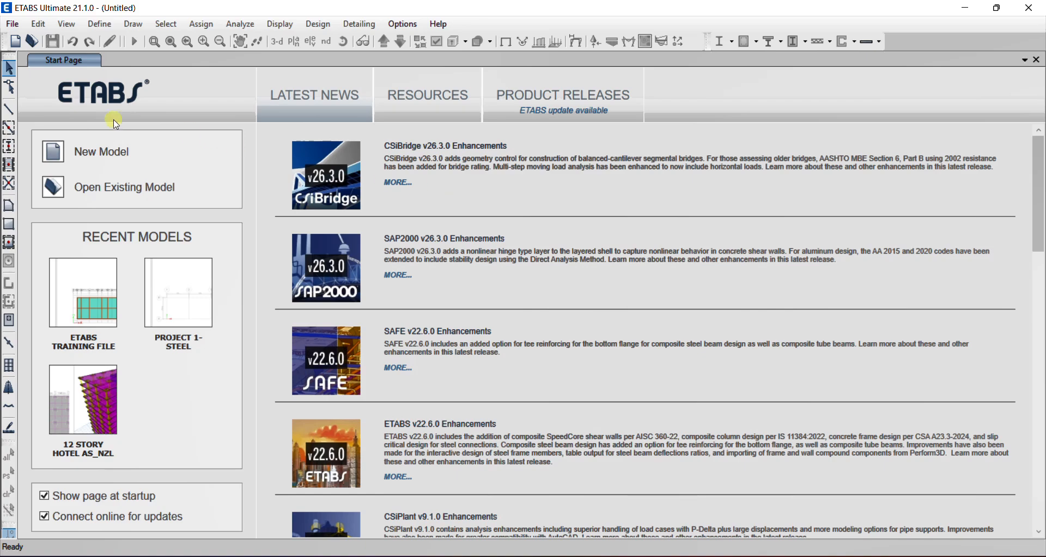
Switch to ETABS and start a new model using built-in settings with Metric SI display units and Europe as the default materials region
left_click(92, 155)
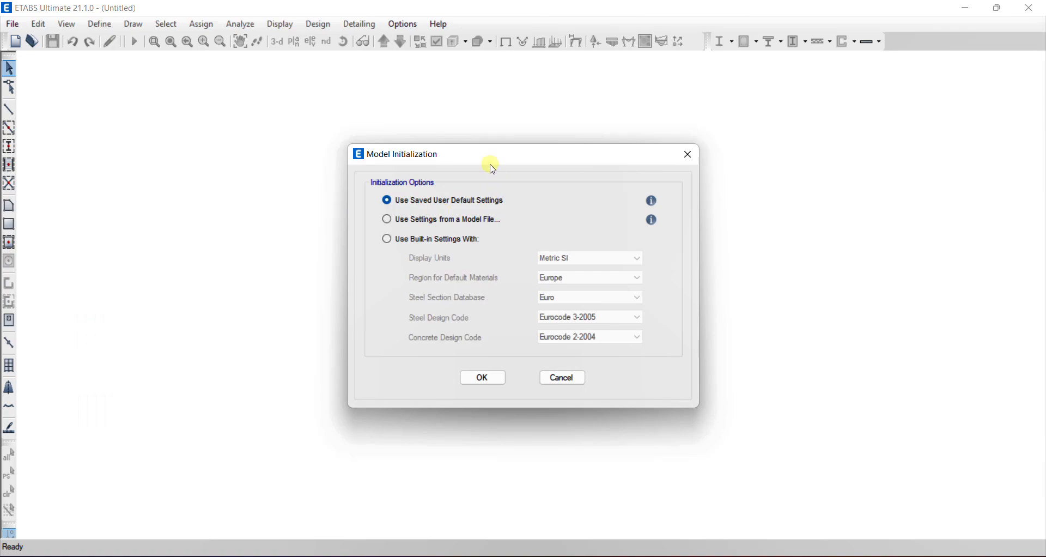
left_click(390, 242)
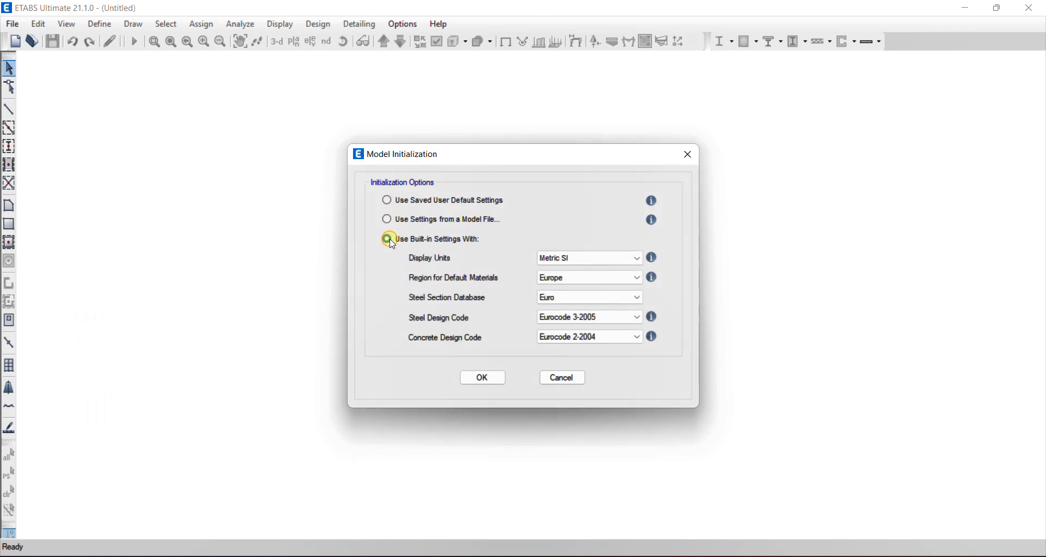
left_click(633, 257)
left_click(559, 282)
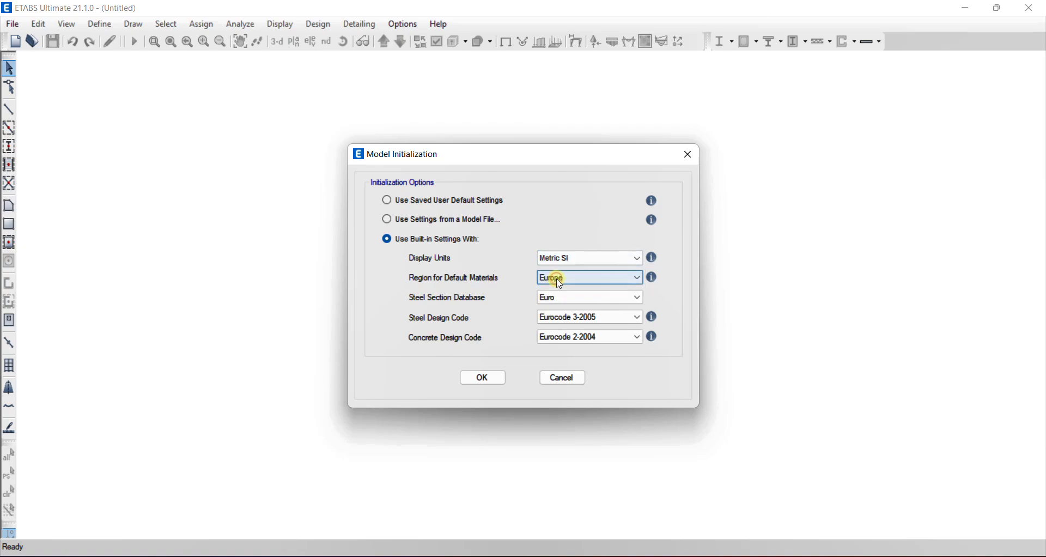
left_click(617, 282)
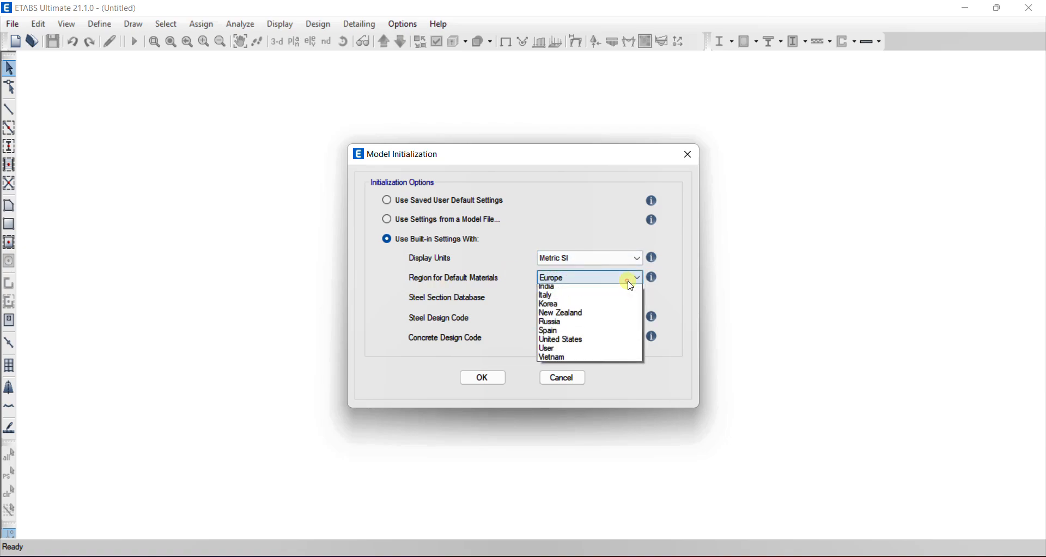
left_click(558, 318)
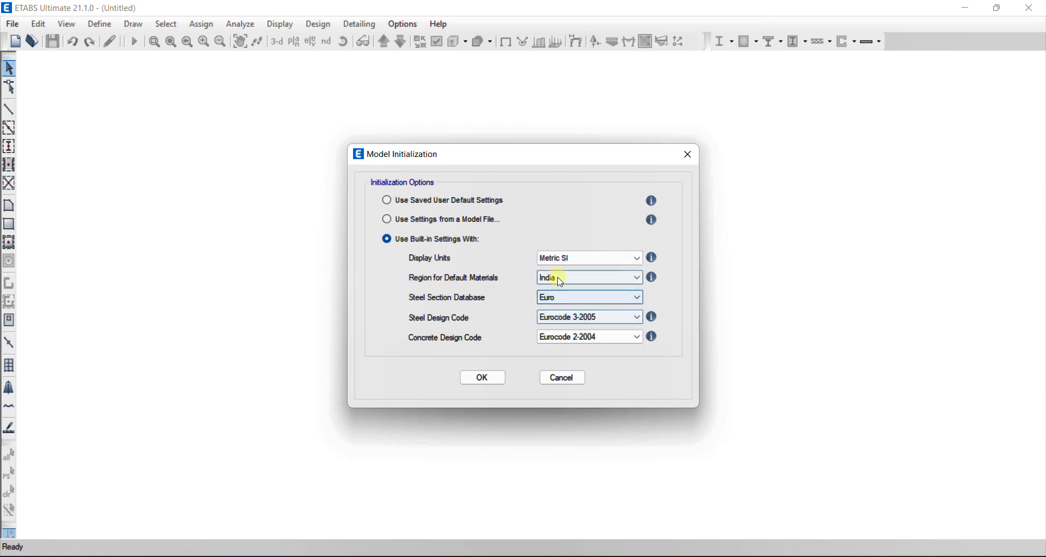
left_click(561, 278)
left_click(558, 316)
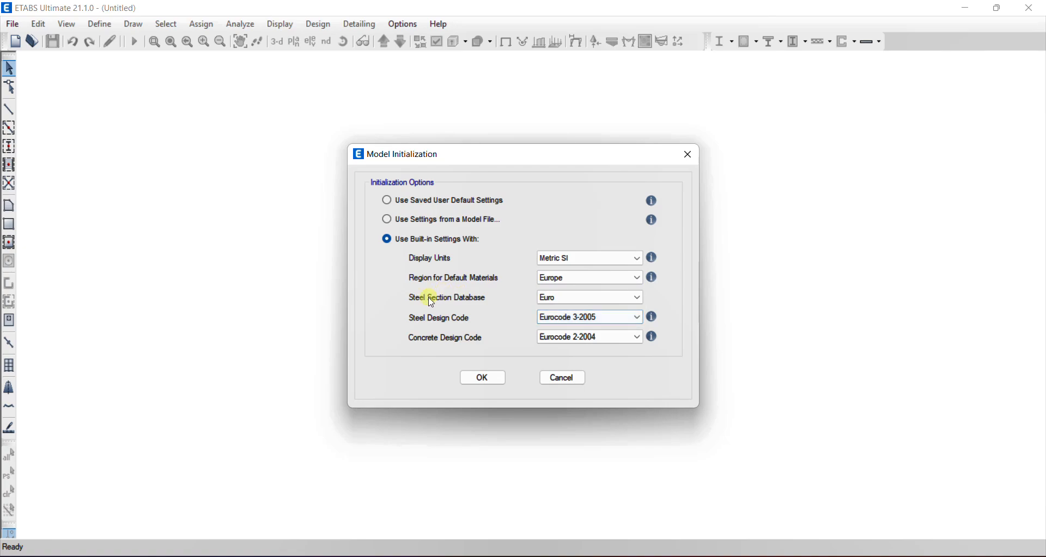
Initialize the model with the Euro steel section database, Eurocode 3-2005 for steel design and Eurocode 2-2004 for concrete design
left_click(594, 299)
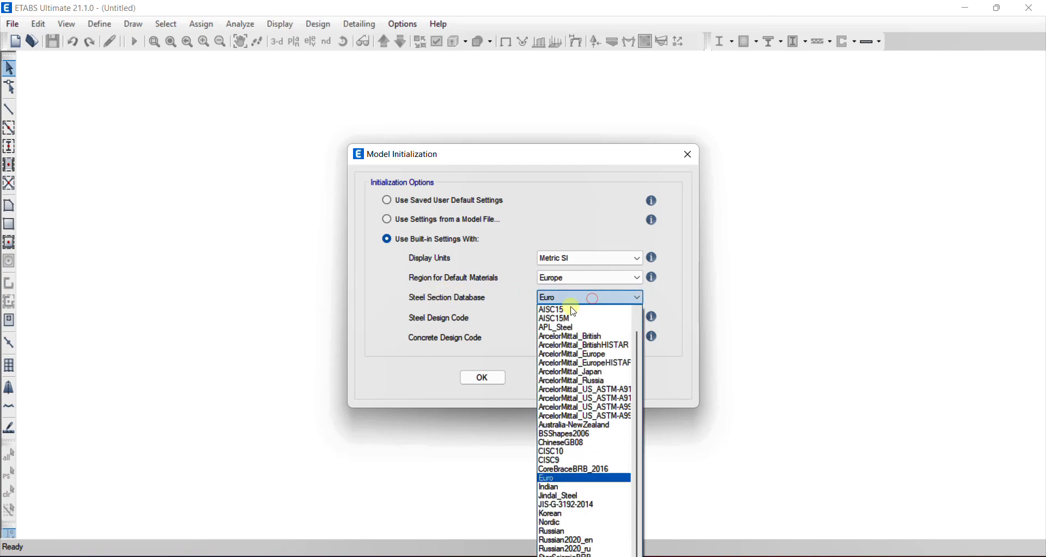
left_click(561, 477)
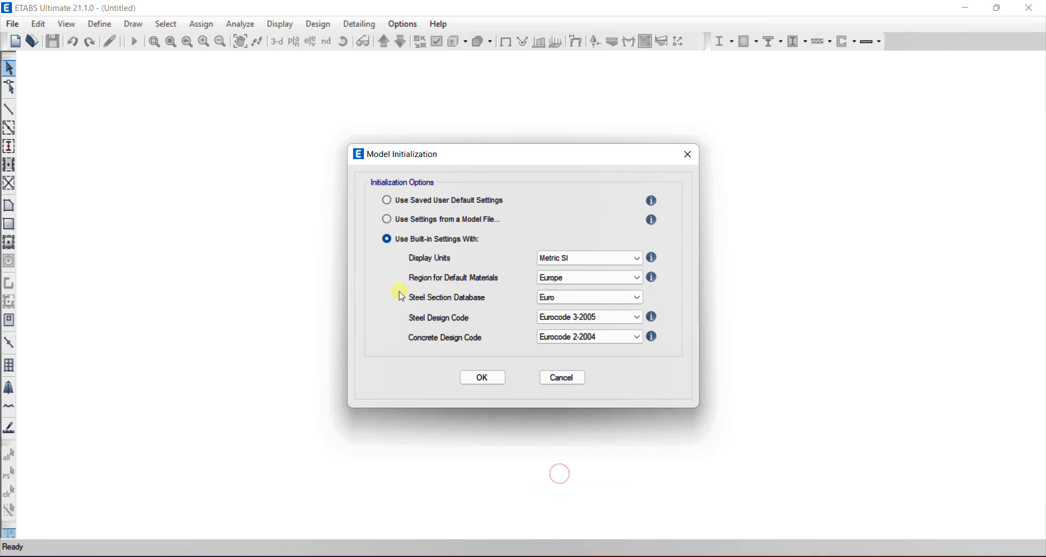
left_click(592, 317)
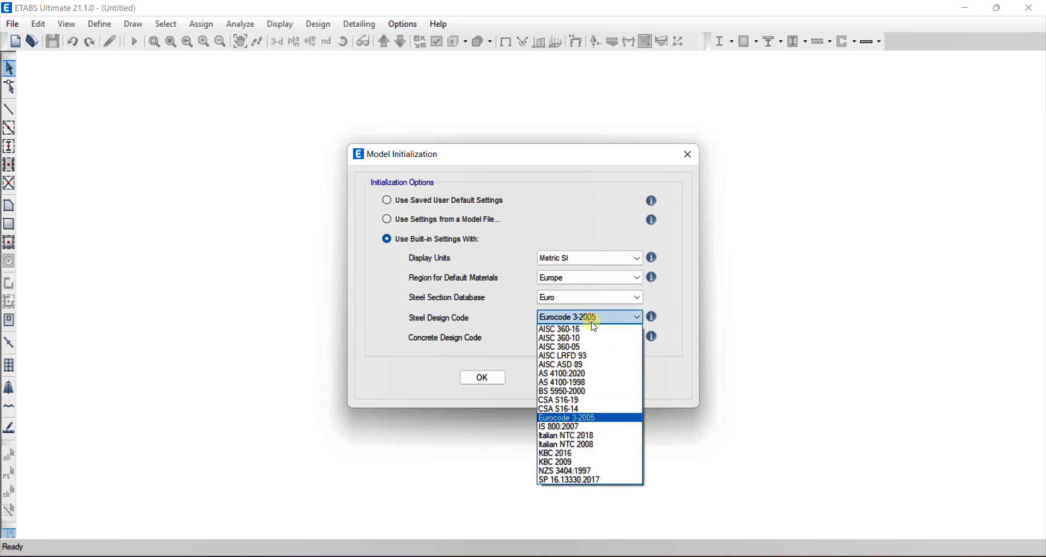
left_click(566, 418)
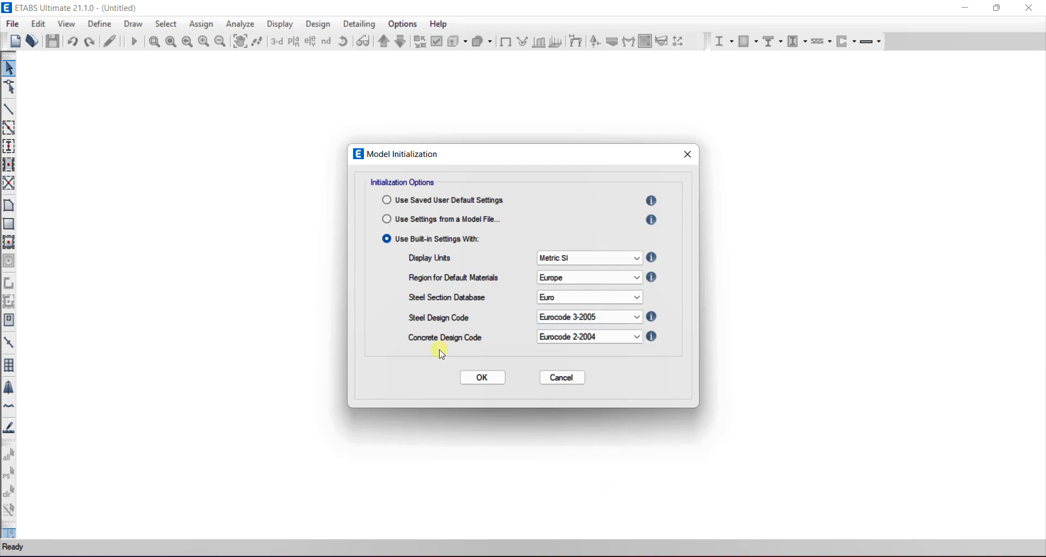
left_click(574, 337)
left_click(559, 428)
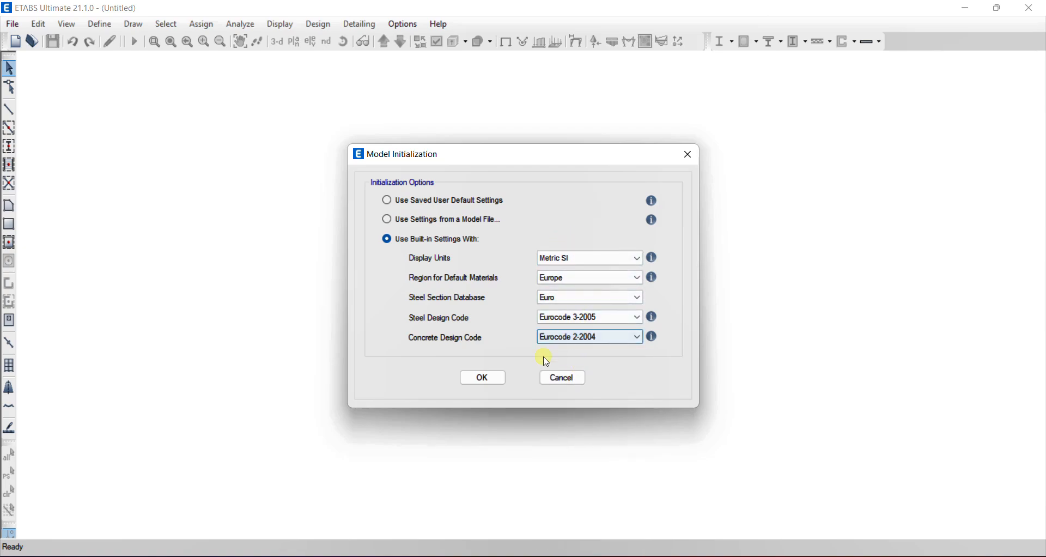
left_click(483, 381)
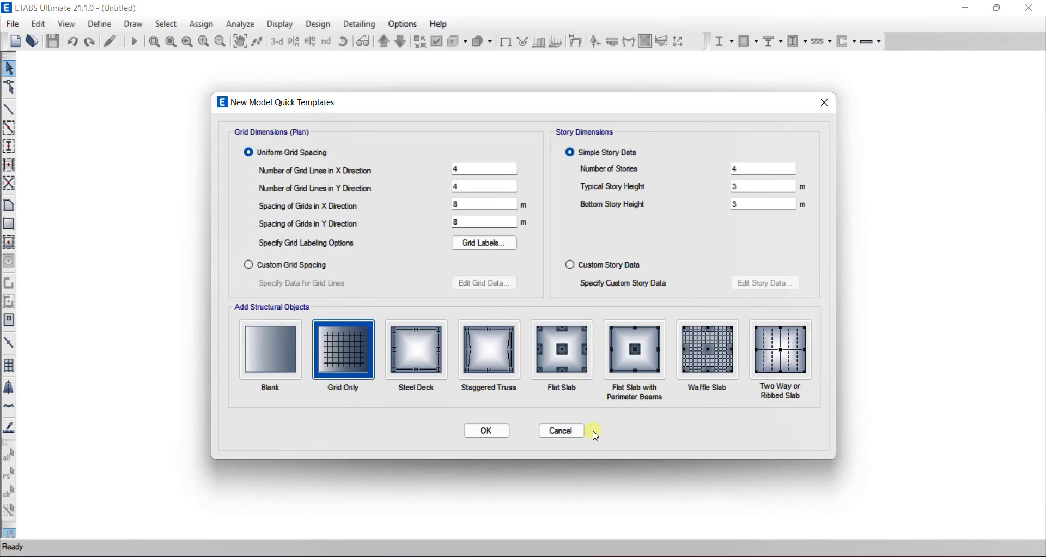
Check the grid on the Revit plan and set the ETABS grid to 6 lines in X, 4 in Y and 6 m spacing both ways
left_click(565, 354)
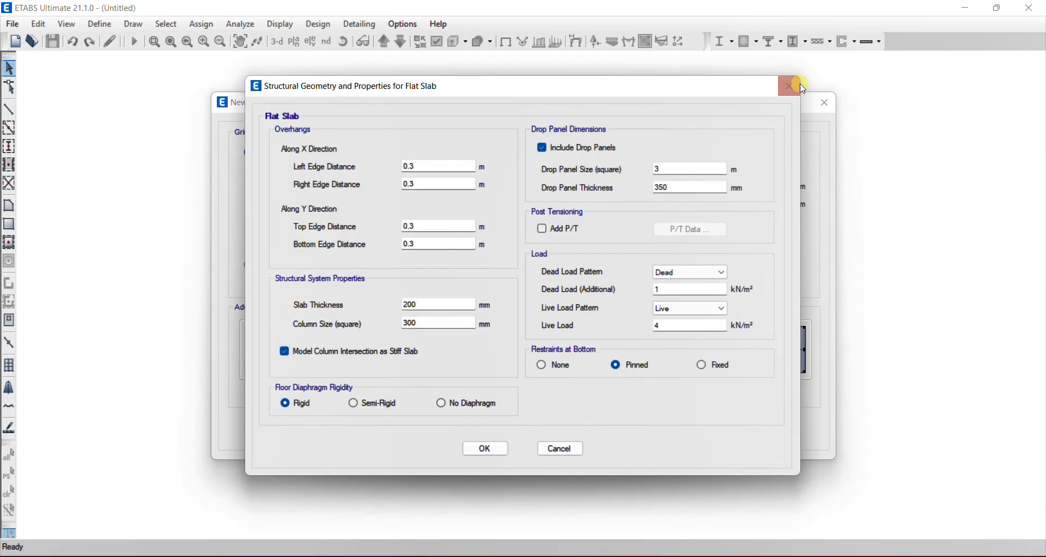
left_click(801, 86)
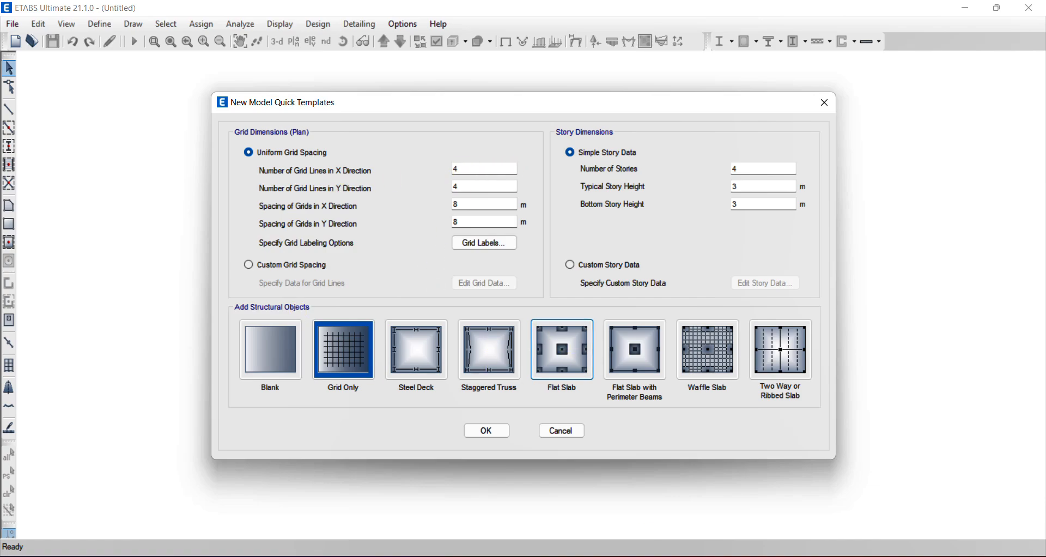
left_click(683, 555)
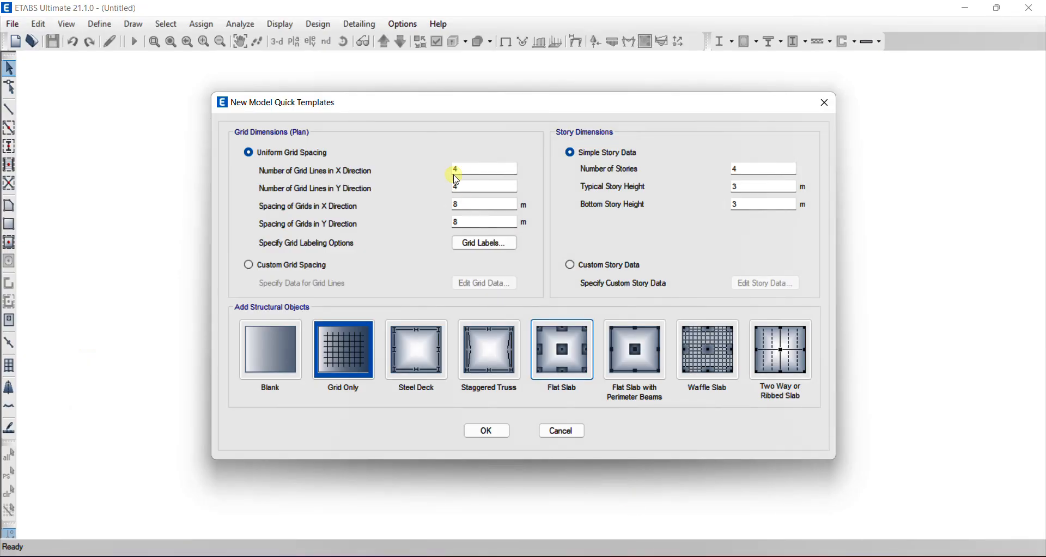
double_click(456, 172)
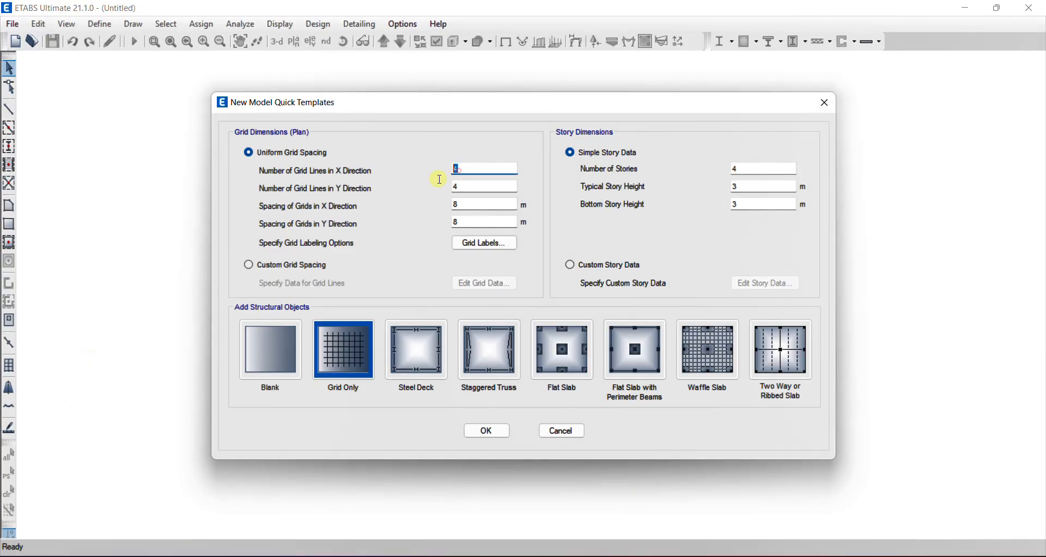
left_click_drag(463, 188, 432, 234)
left_click(465, 188)
type("66")
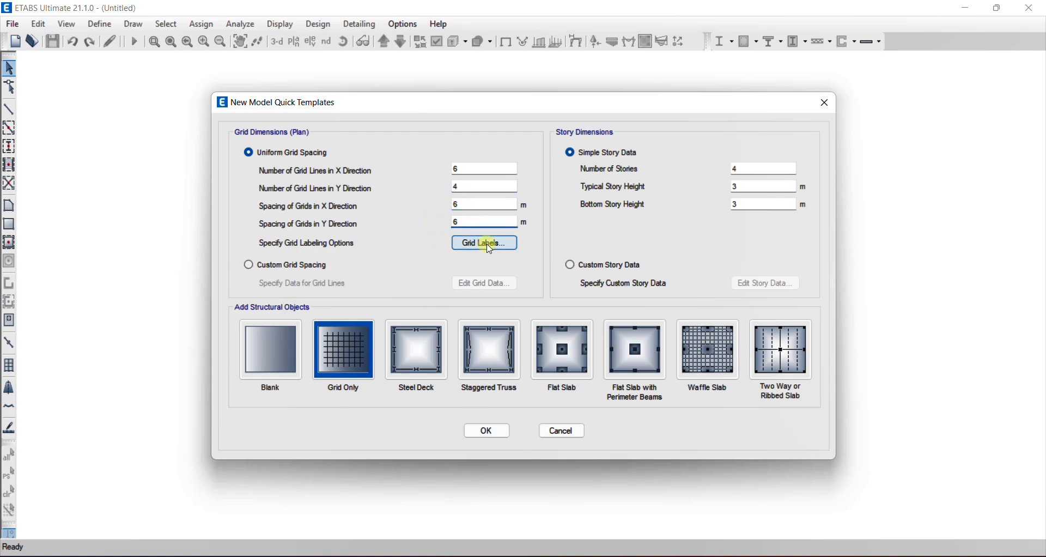
Compare the grid labels with the Revit plan and accept X labels from A left to right and Y labels from 1 bottom to top
left_click(486, 244)
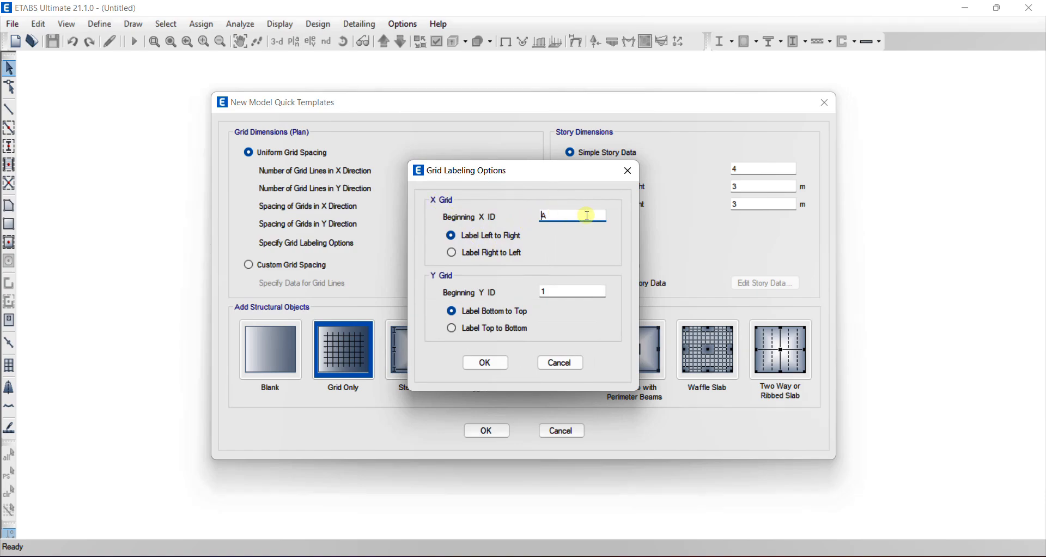
left_click(690, 555)
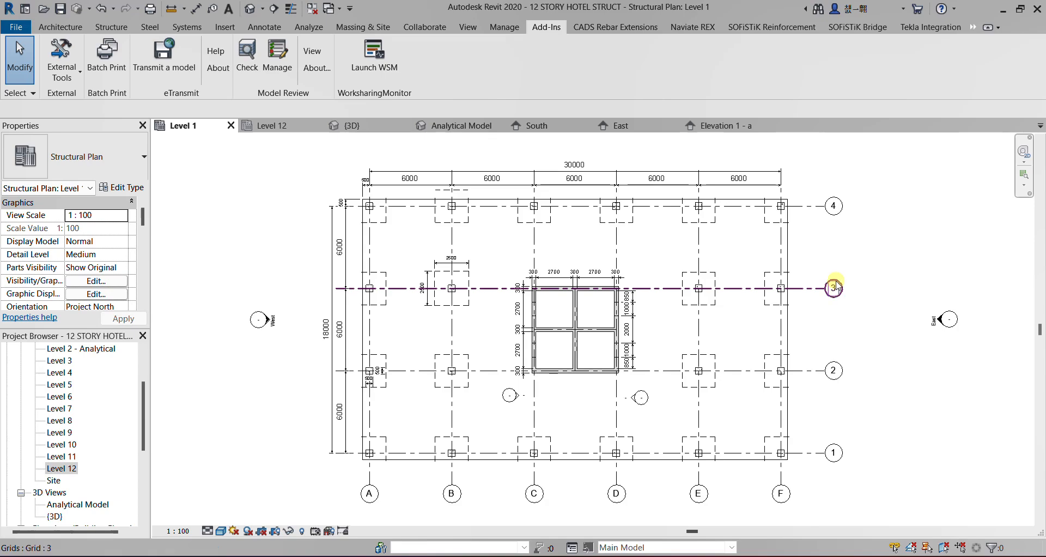
mouse_move(750, 553)
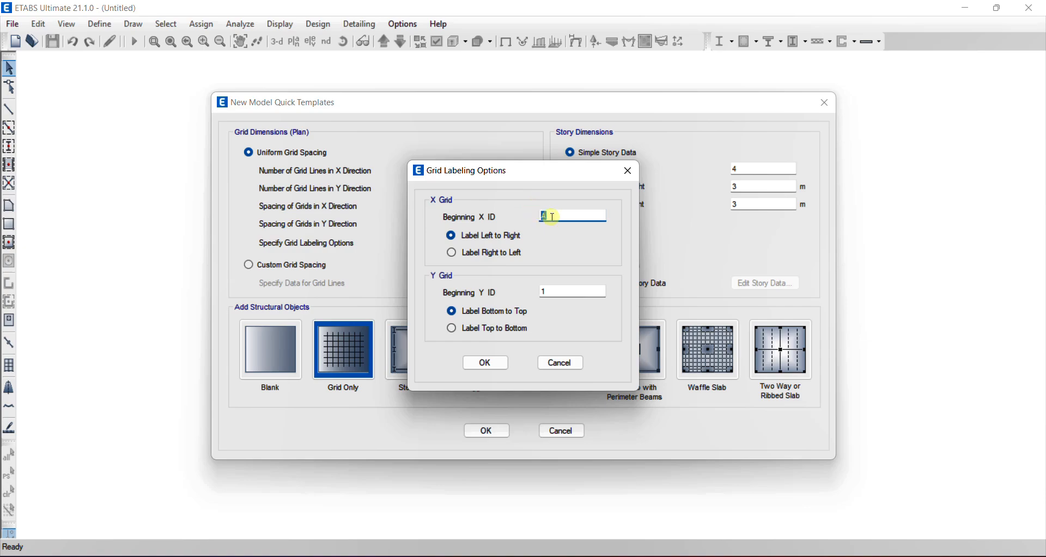
left_click(491, 362)
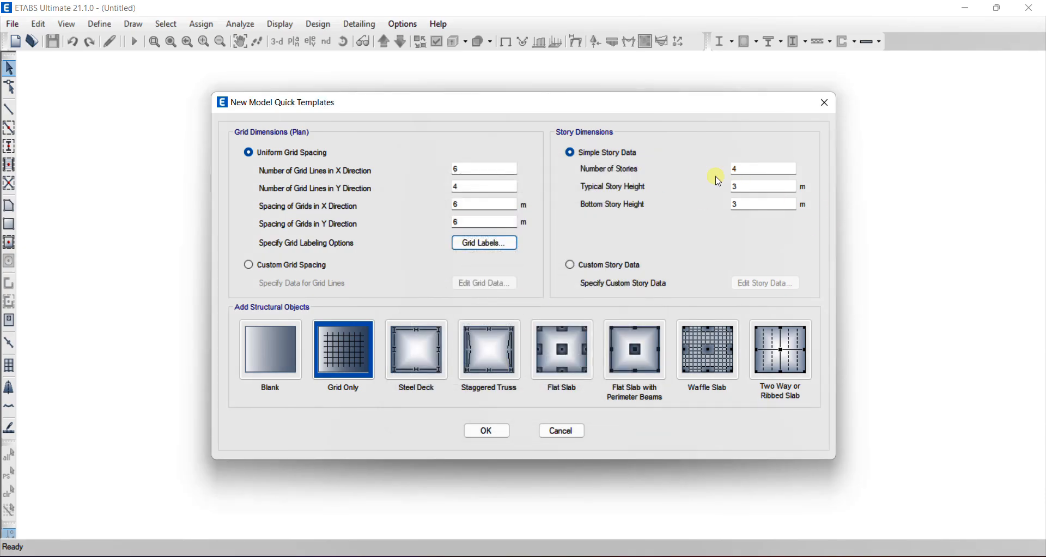
Define 12 stories with a typical story height of 3.3 m and a bottom story height of 3.3 m
double_click(739, 170)
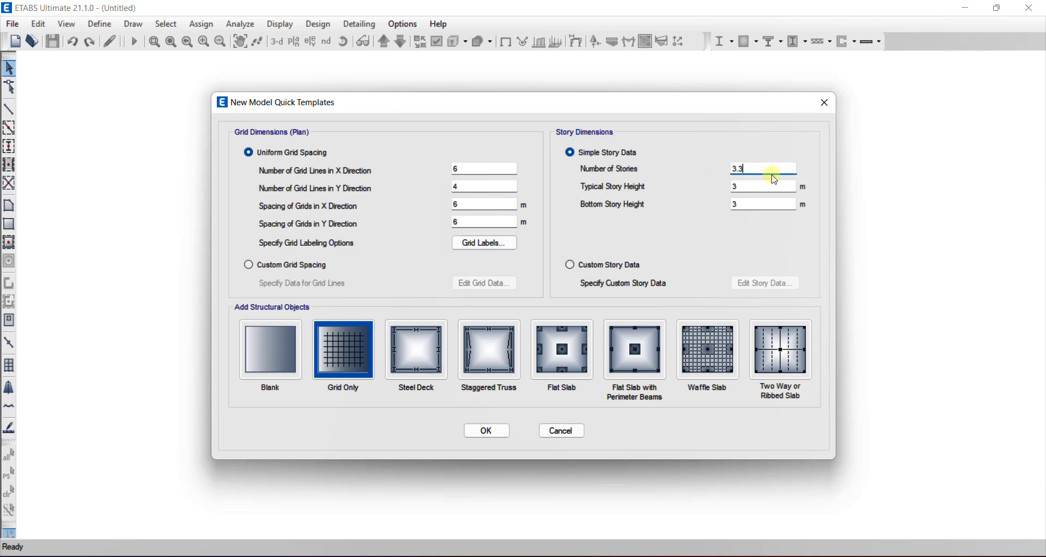
double_click(746, 188)
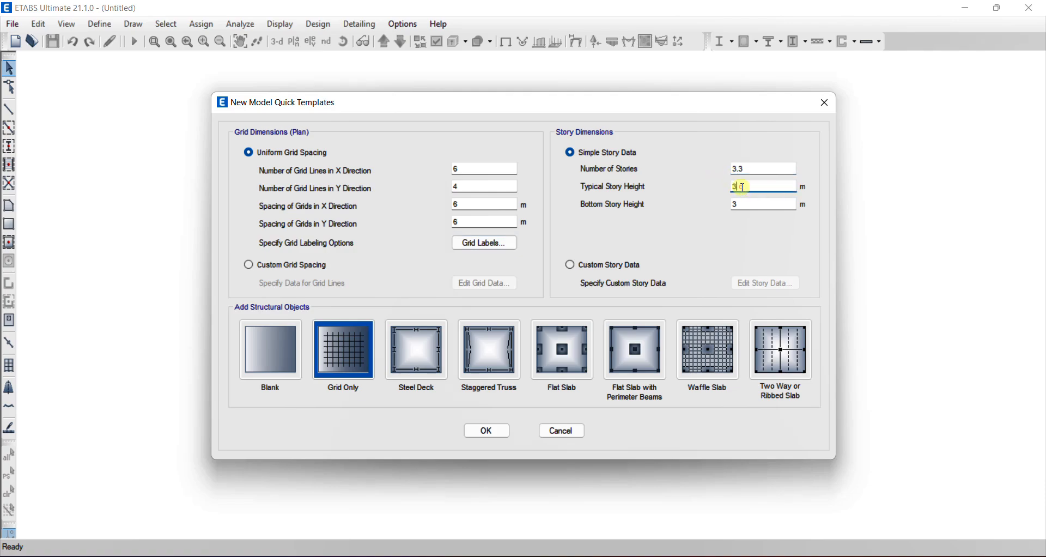
double_click(758, 169)
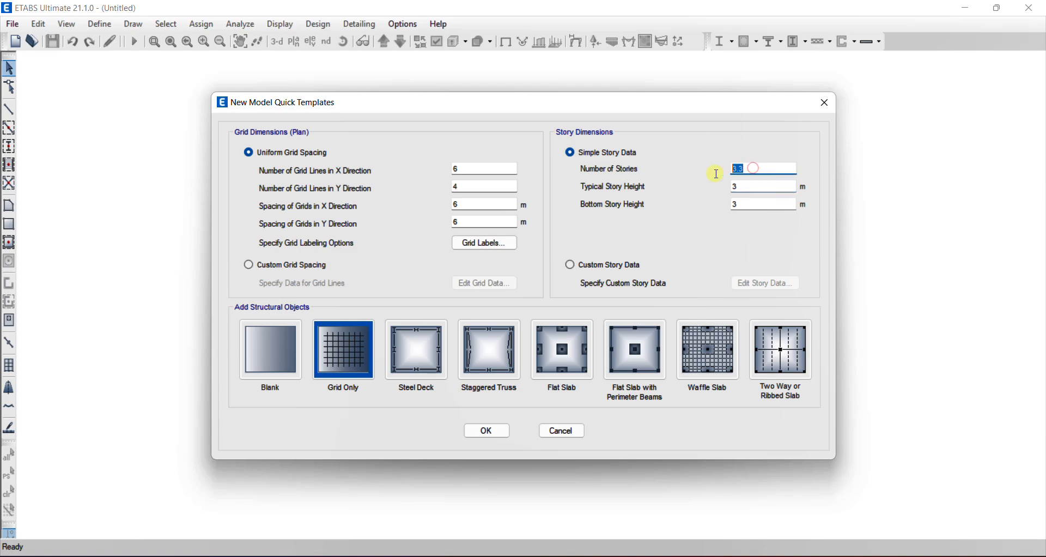
type("12")
left_click(745, 188)
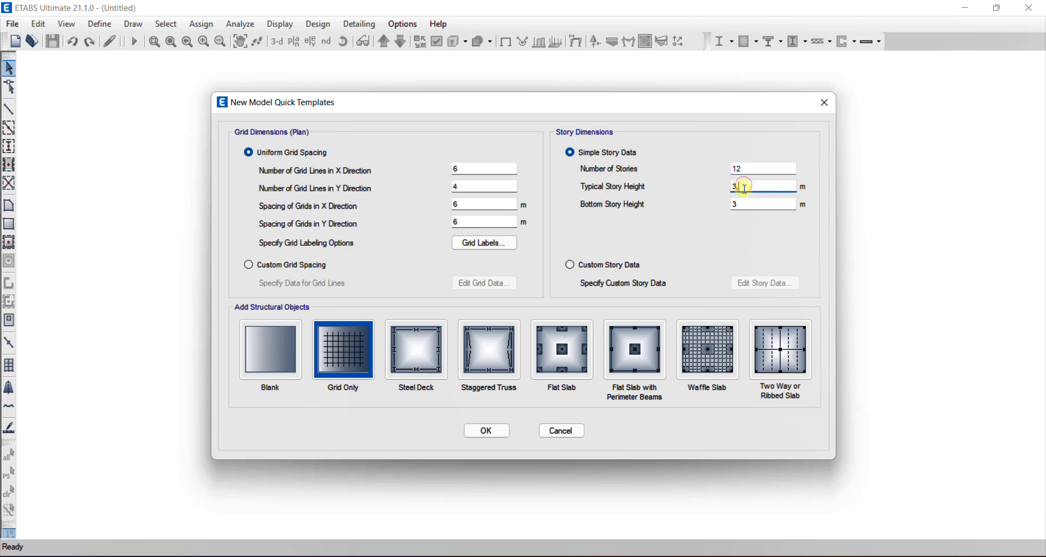
type(".3")
left_click(749, 204)
type(".3")
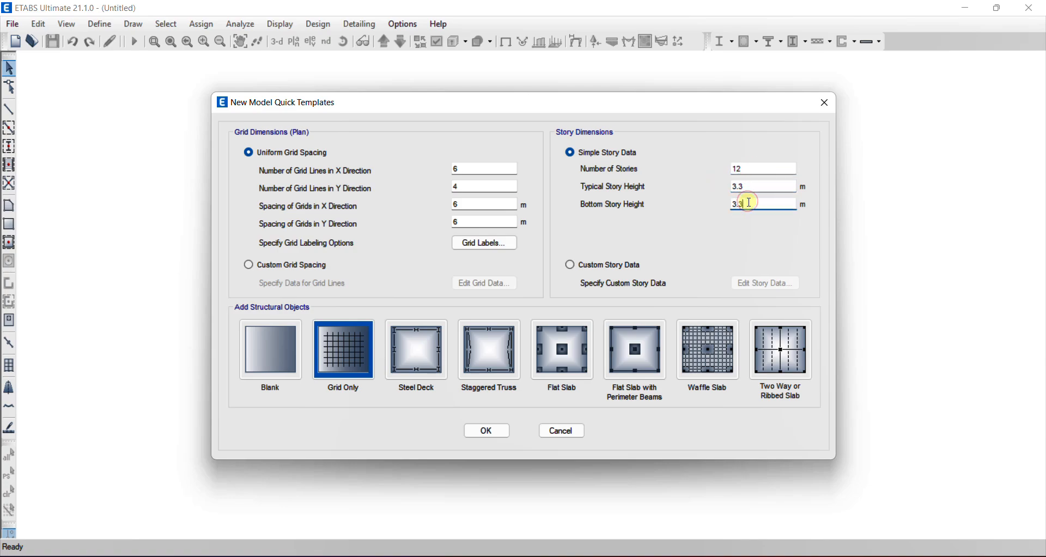
left_click(750, 187)
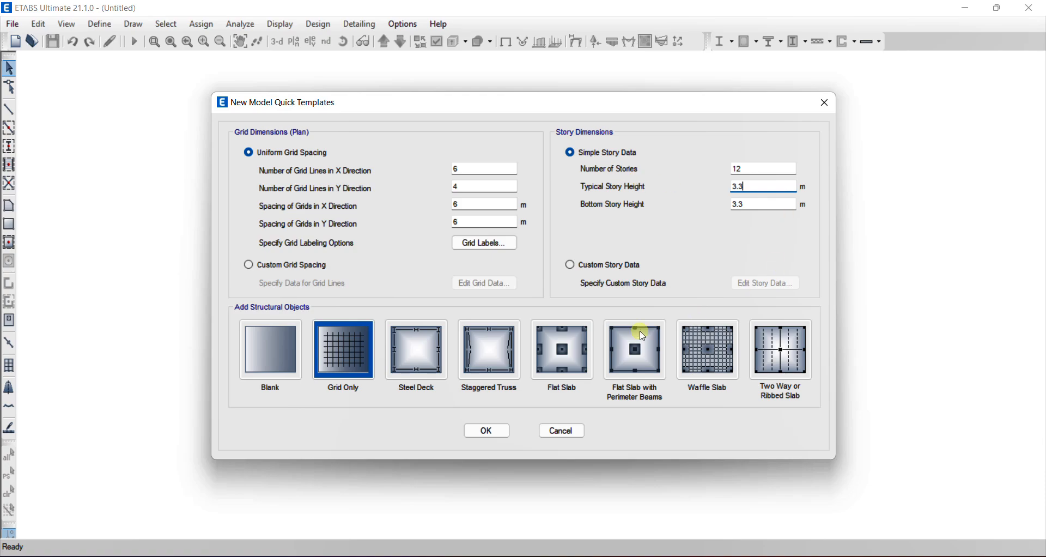
Choose the Flat Slab template, check the edge overhangs in Revit, and set all four edge distances to 0.5 m and slab thickness to 250 mm
left_click(572, 360)
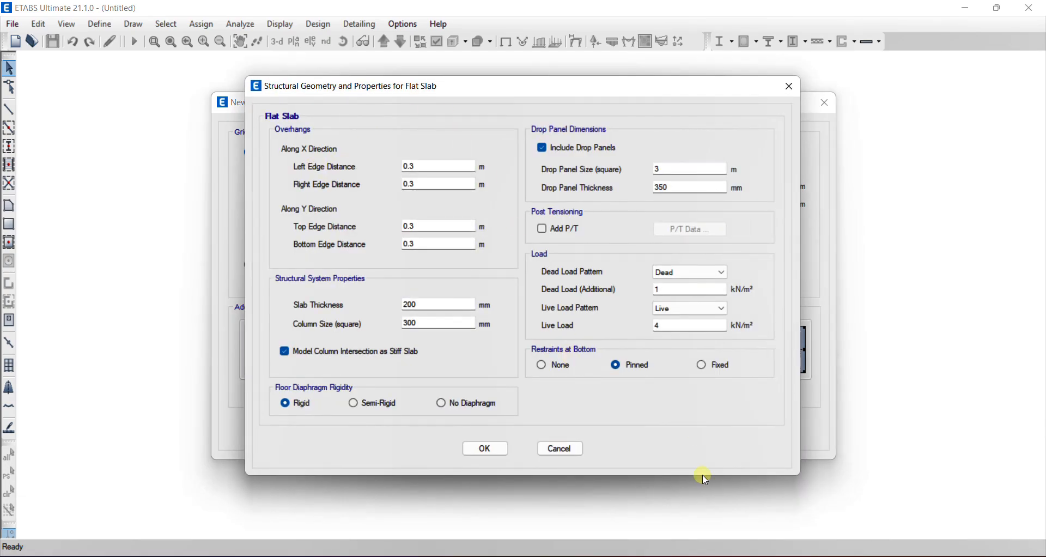
left_click(688, 555)
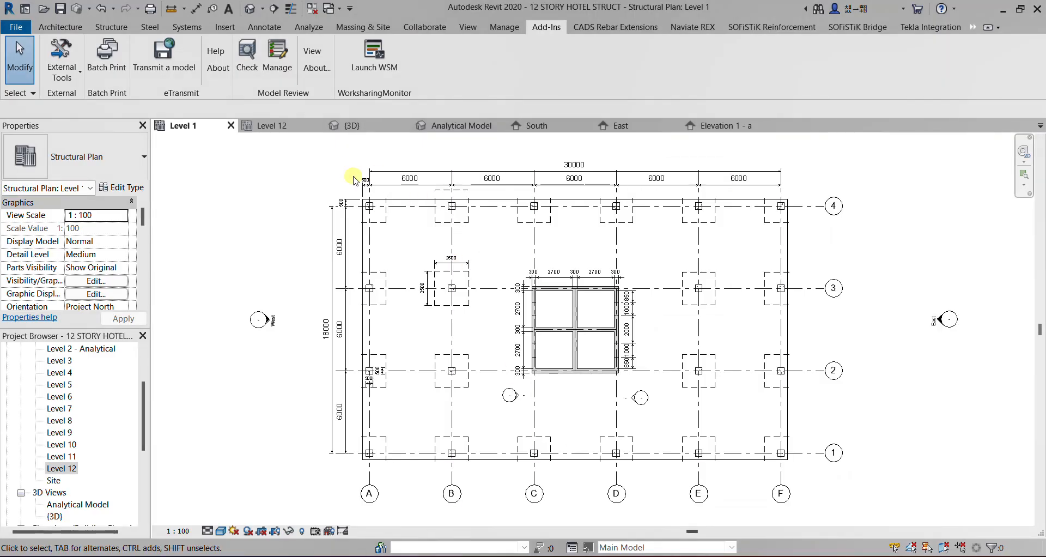
scroll(354, 180, "up", 5)
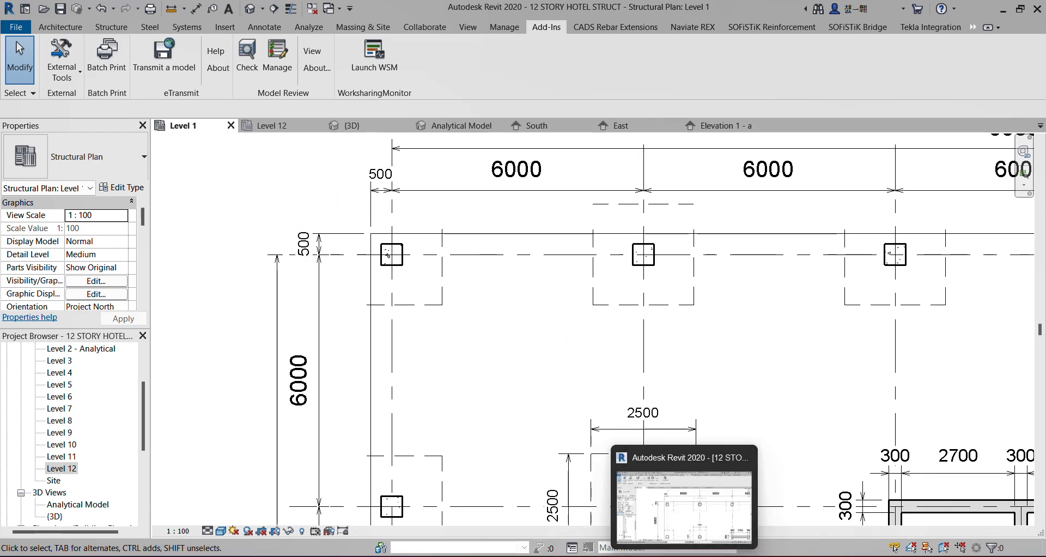
left_click(687, 556)
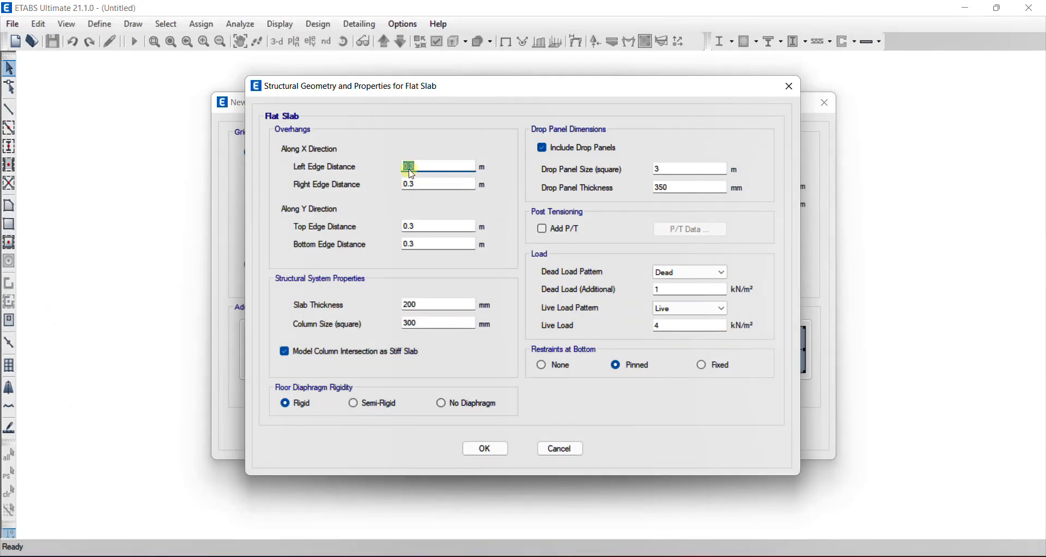
mouse_move(409, 166)
left_mouse_down()
mouse_move(430, 173)
mouse_move(413, 185)
left_mouse_up()
type("5")
left_click_drag(412, 226, 431, 245)
type("55")
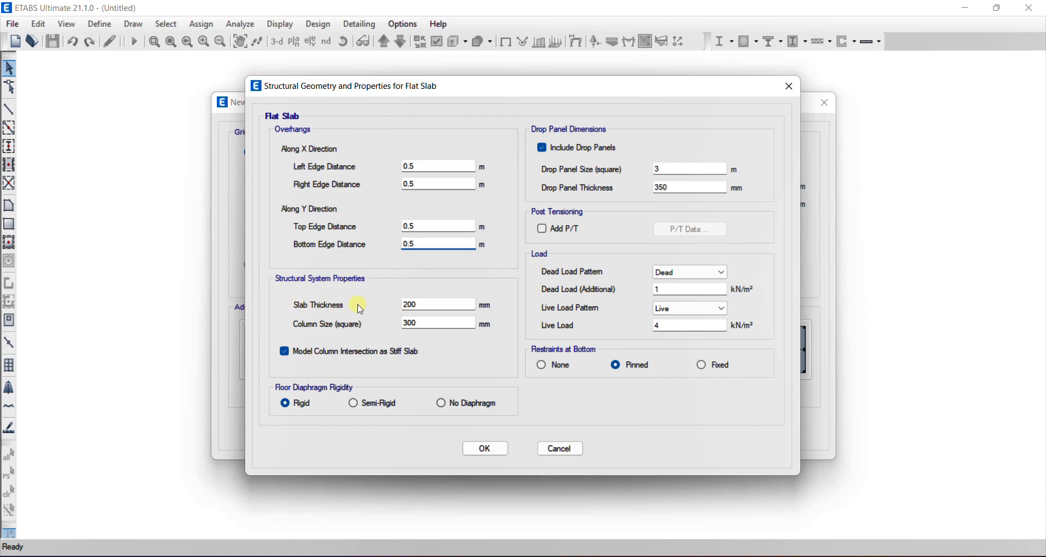
left_click_drag(408, 306, 412, 309)
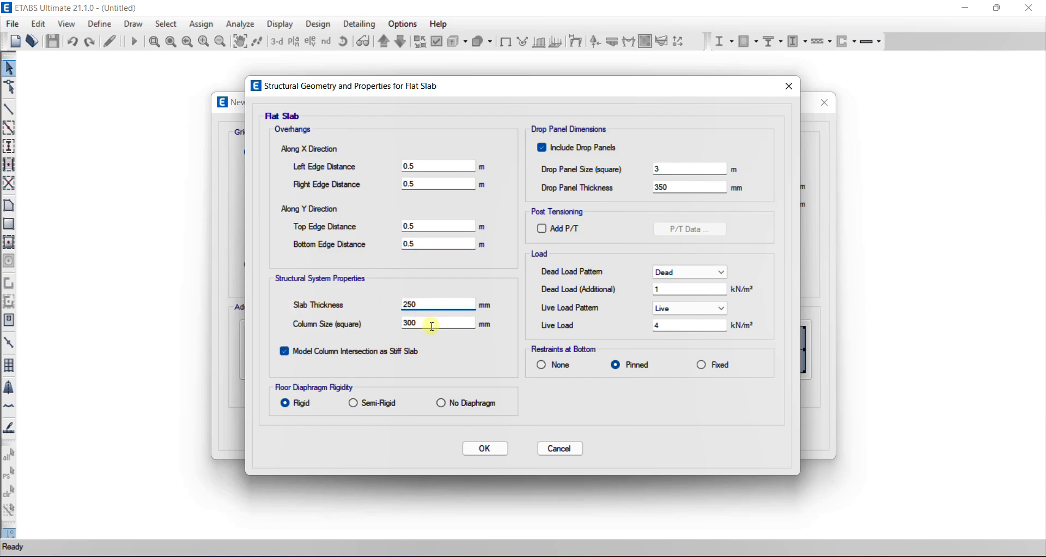
Check the column dimensions on the Revit Level 1 plan and set the square column size in ETABS to 500 mm
left_click(653, 556)
scroll(456, 217, "down", 2)
scroll(446, 272, "down", 1)
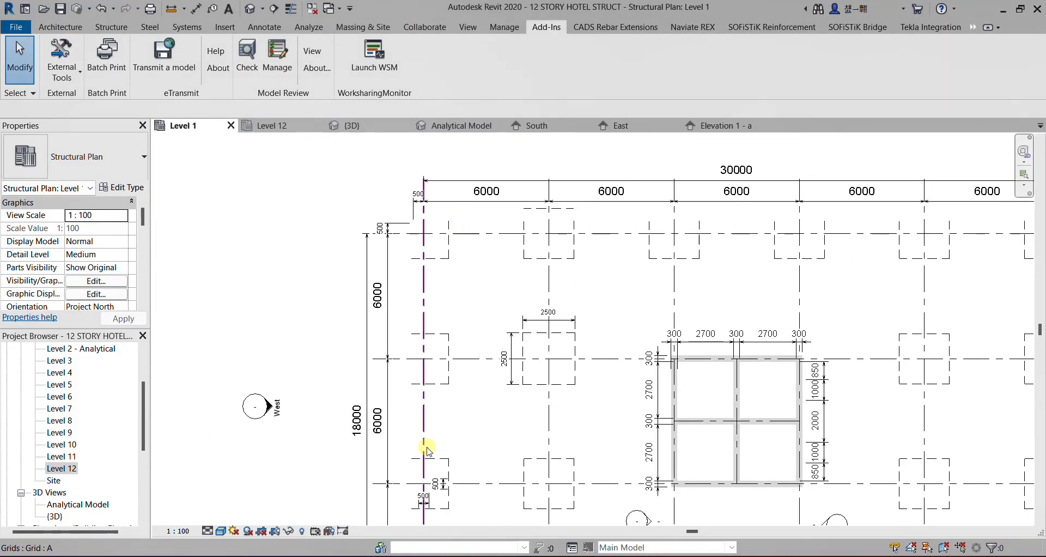
scroll(419, 452, "up", 5)
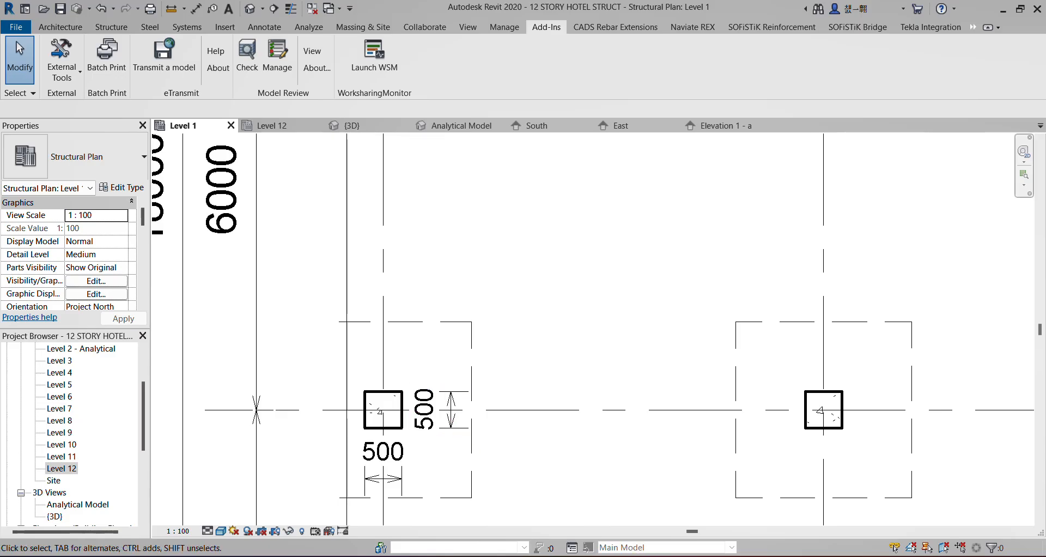
left_click(616, 555)
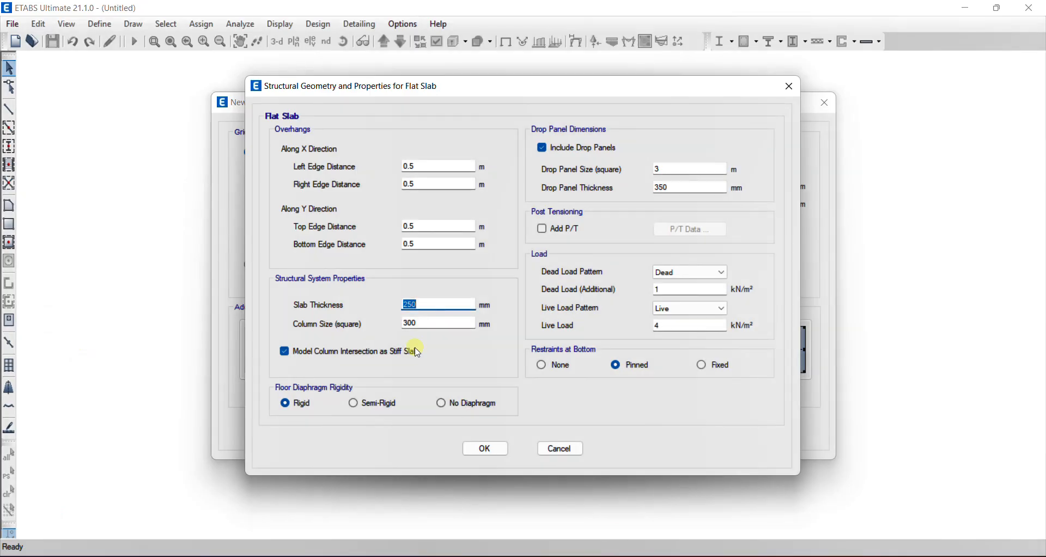
double_click(420, 323)
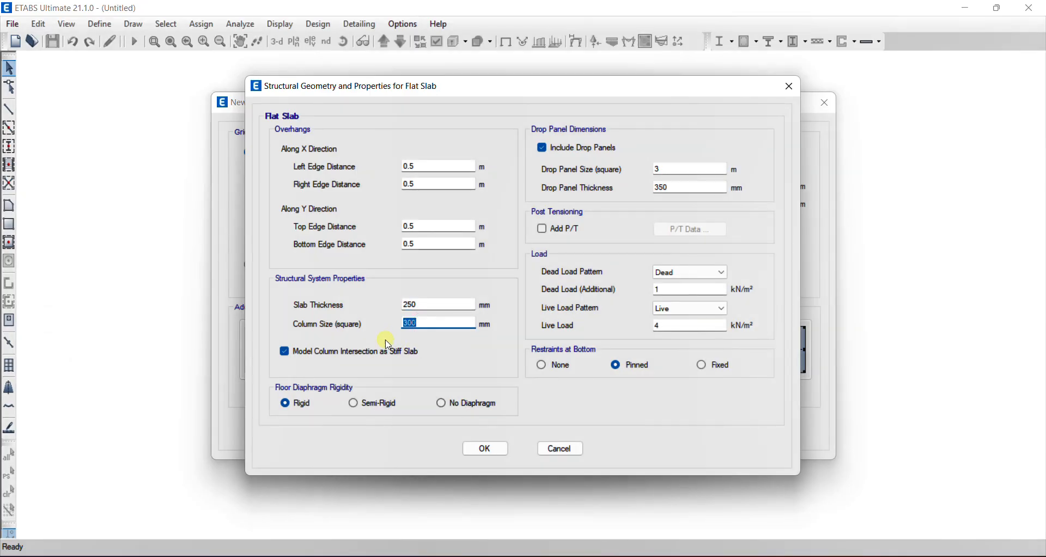
type("500")
left_click(429, 305)
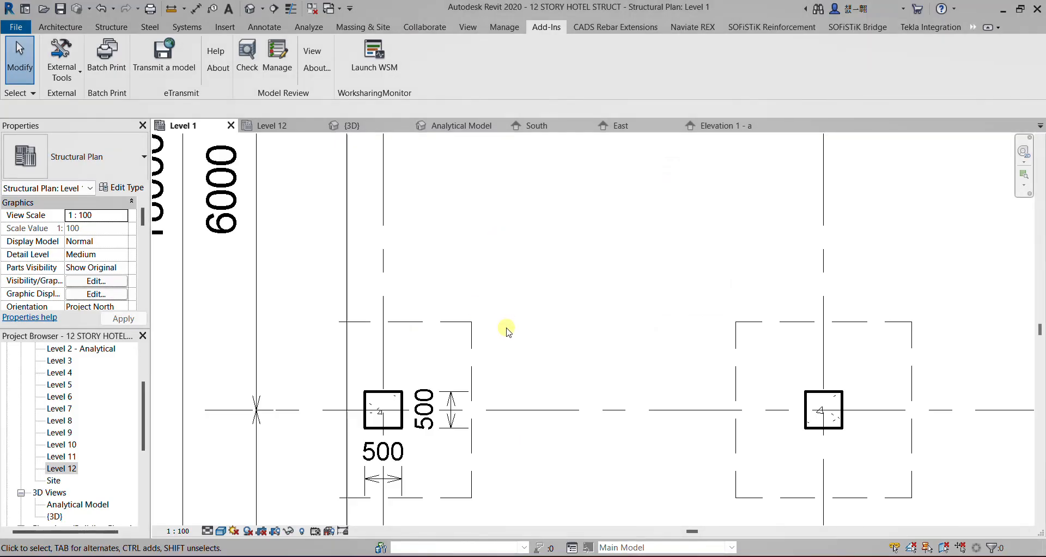
Check the drop panel dimensions on the Revit plan and set the ETABS drop panel size to 2.5 m and thickness to 250 mm
scroll(506, 334, "down", 5)
scroll(592, 178, "up", 5)
scroll(592, 178, "up", 1)
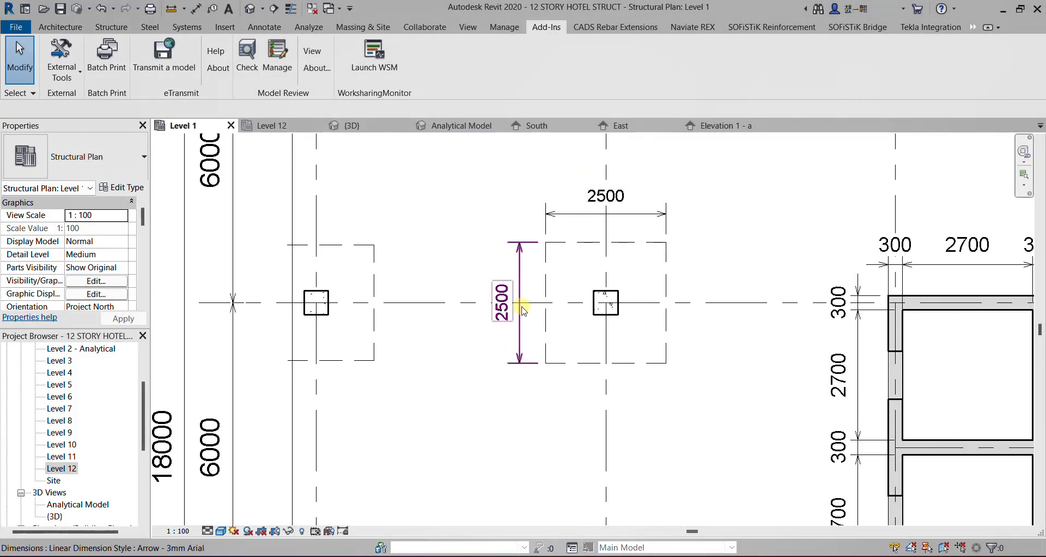
left_click(1003, 10)
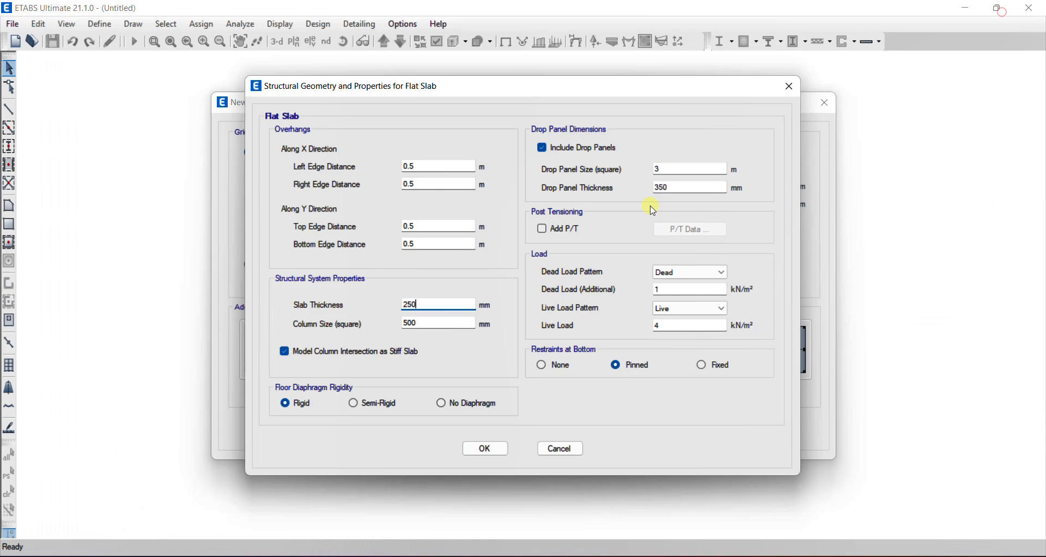
left_click(669, 168)
double_click(670, 168)
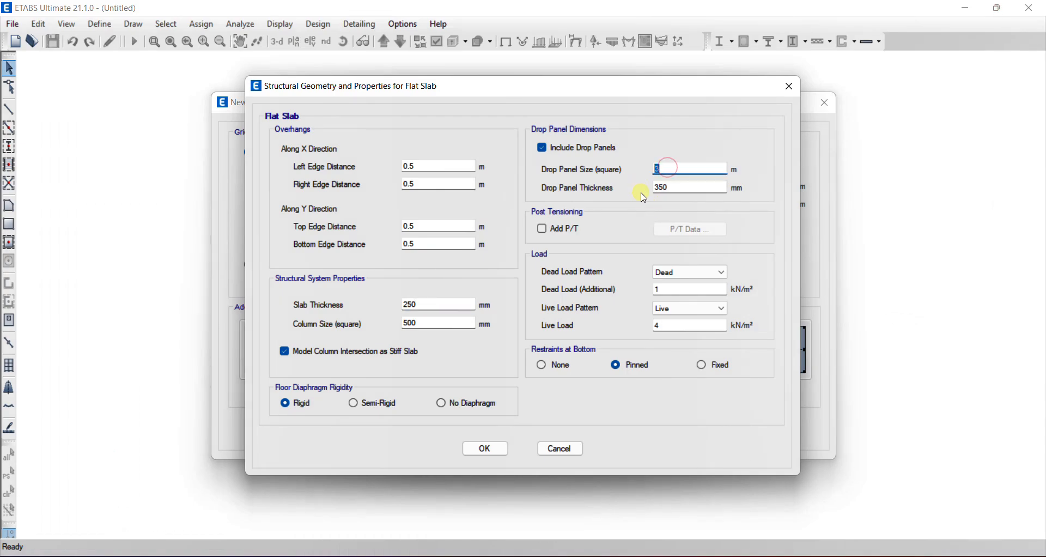
type("2.5")
double_click(671, 187)
type("35")
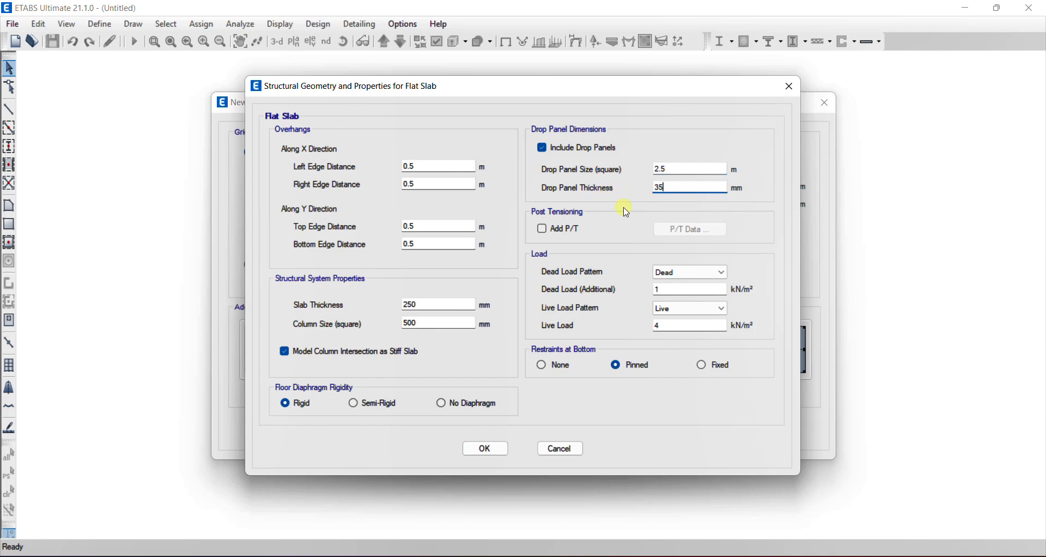
key("BackSpace")
key("BackSpace")
type("250")
Set the additional dead load to 2.5 kN/m² and keep Dead as its load pattern
left_click(665, 289)
double_click(665, 289)
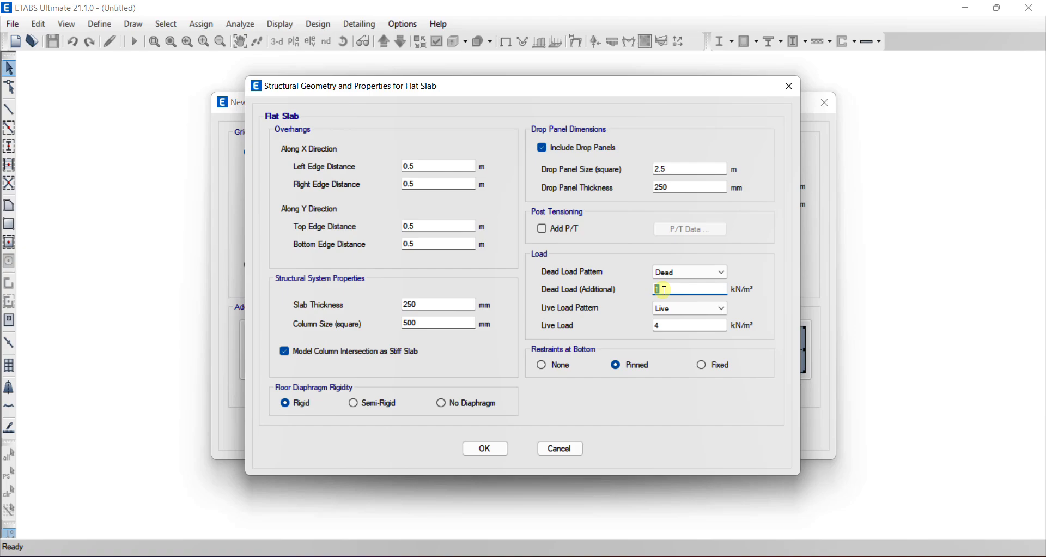
type("2.5")
left_click(723, 274)
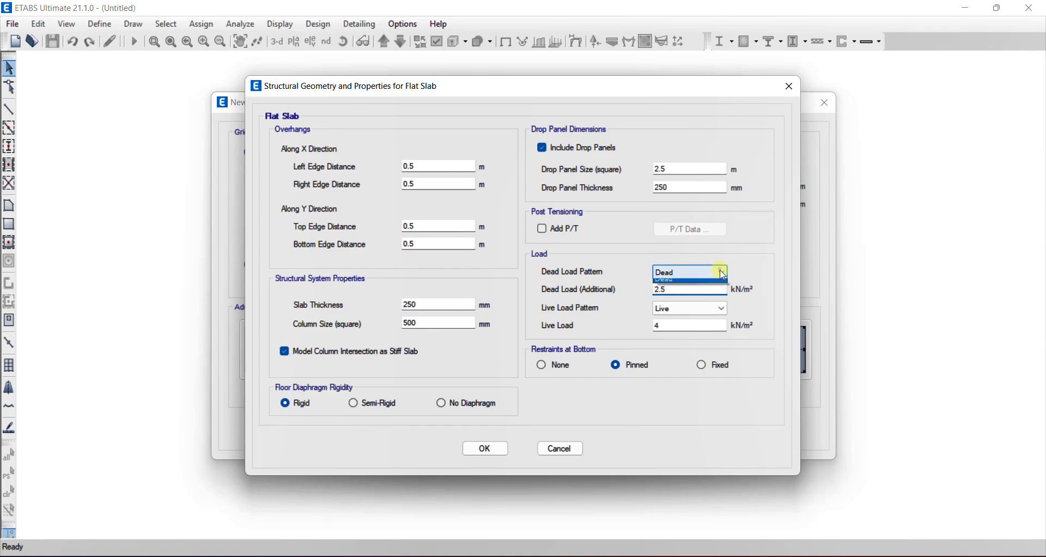
left_click(721, 272)
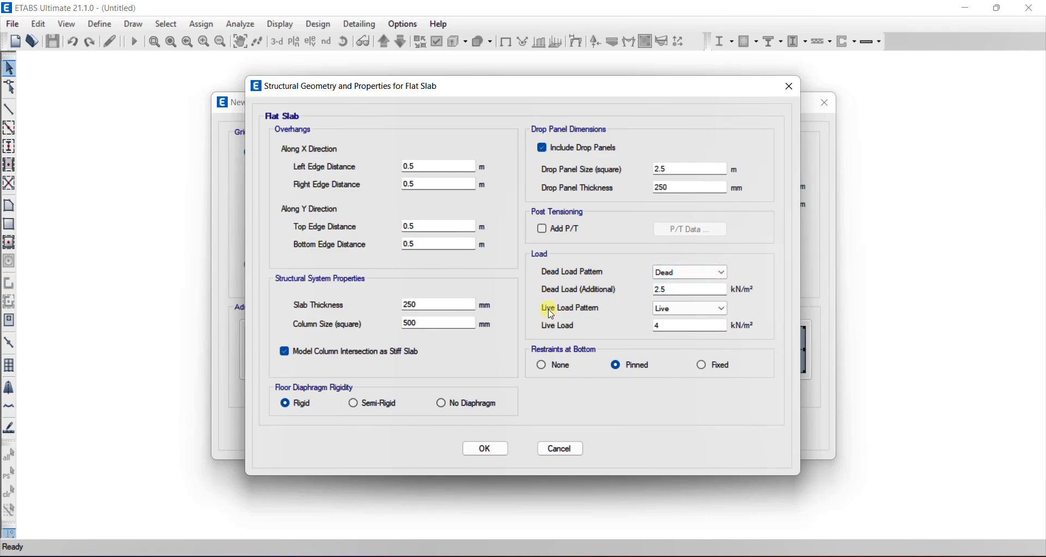
Keep Live as the live load pattern and set the live load to 2.5 kN/m²
left_click(688, 312)
left_click(689, 314)
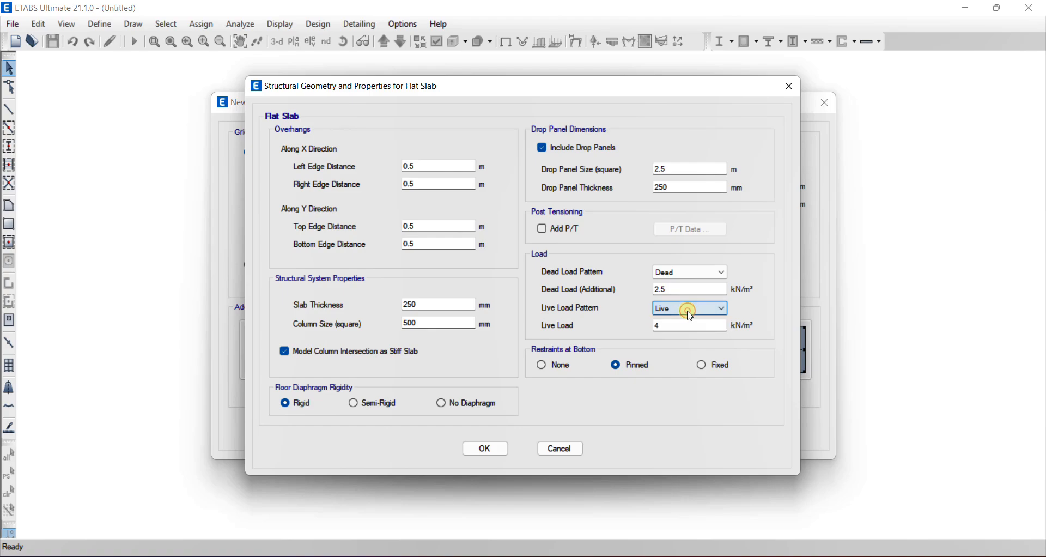
left_click(663, 326)
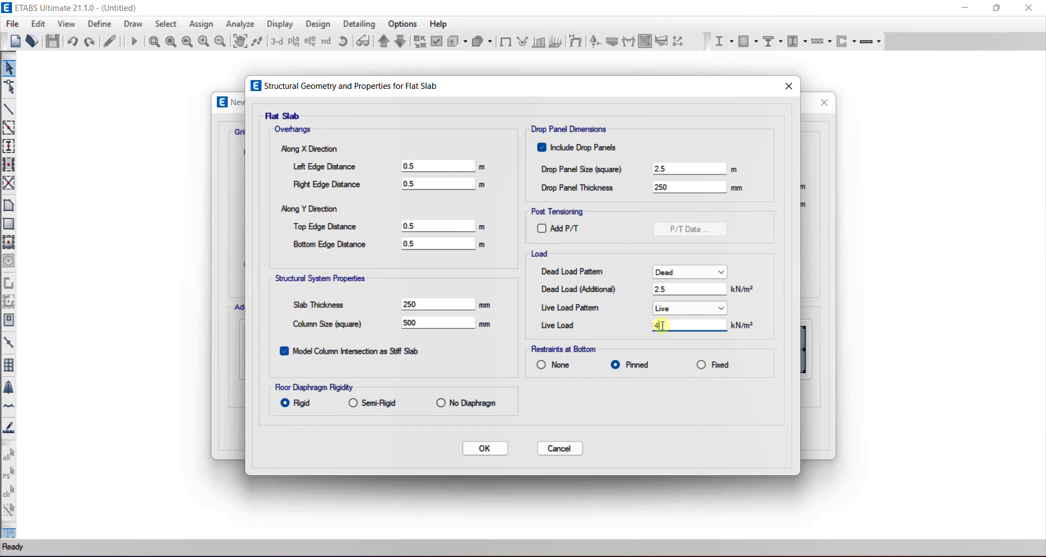
left_click_drag(663, 326, 631, 334)
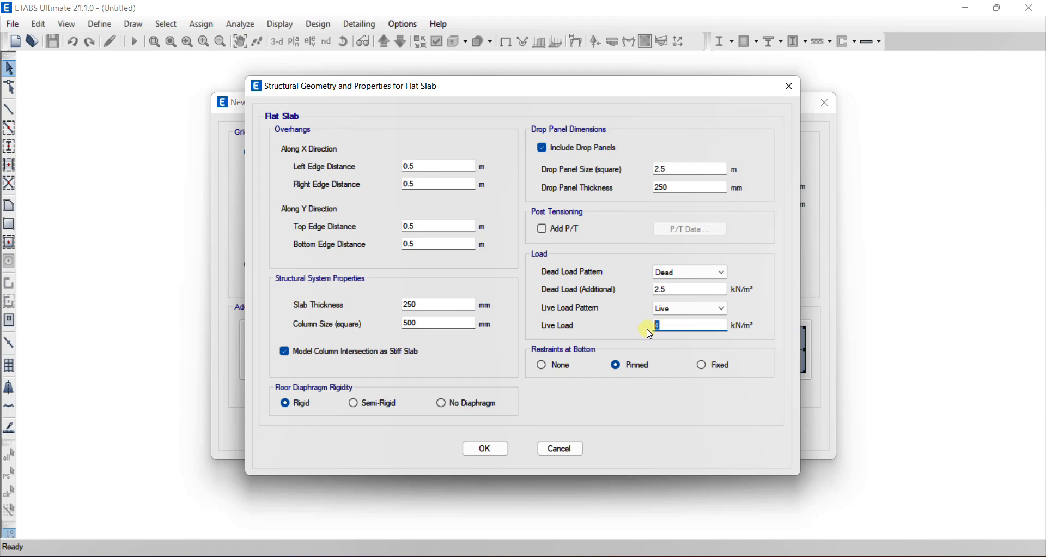
type("2.5")
Set the bottom restraints to Fixed, accept the flat slab properties and create the model from the template
left_click(703, 367)
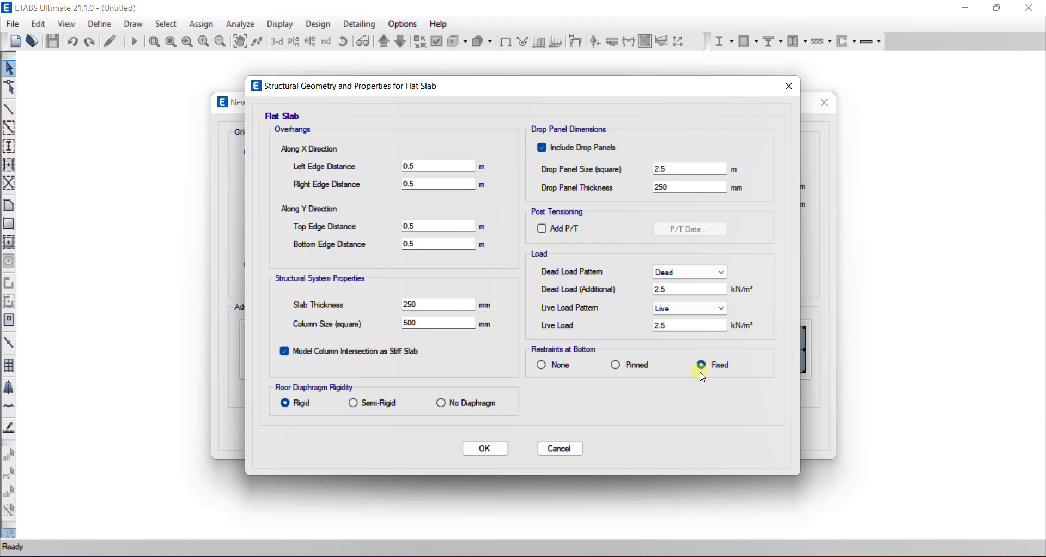
left_click(493, 450)
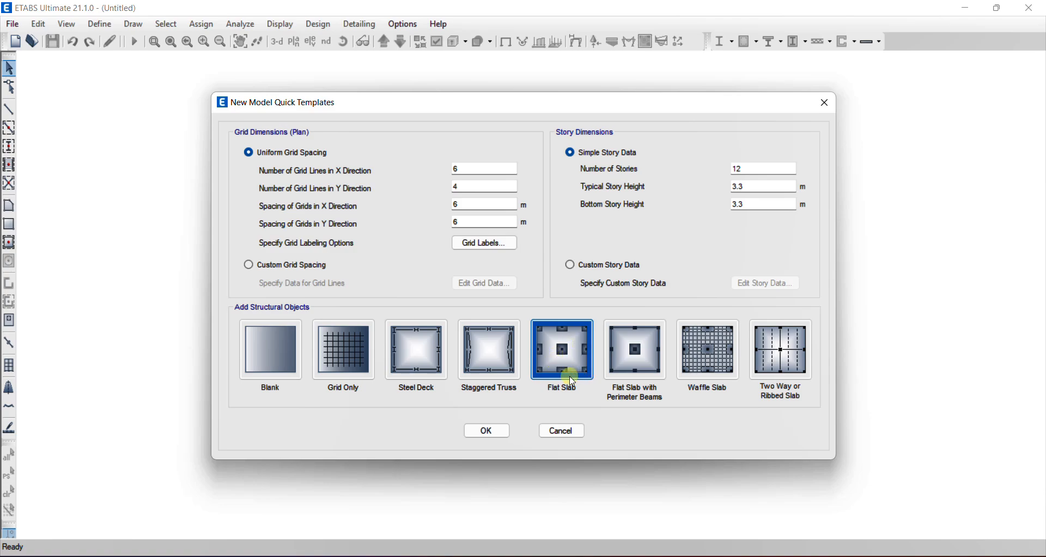
left_click(484, 433)
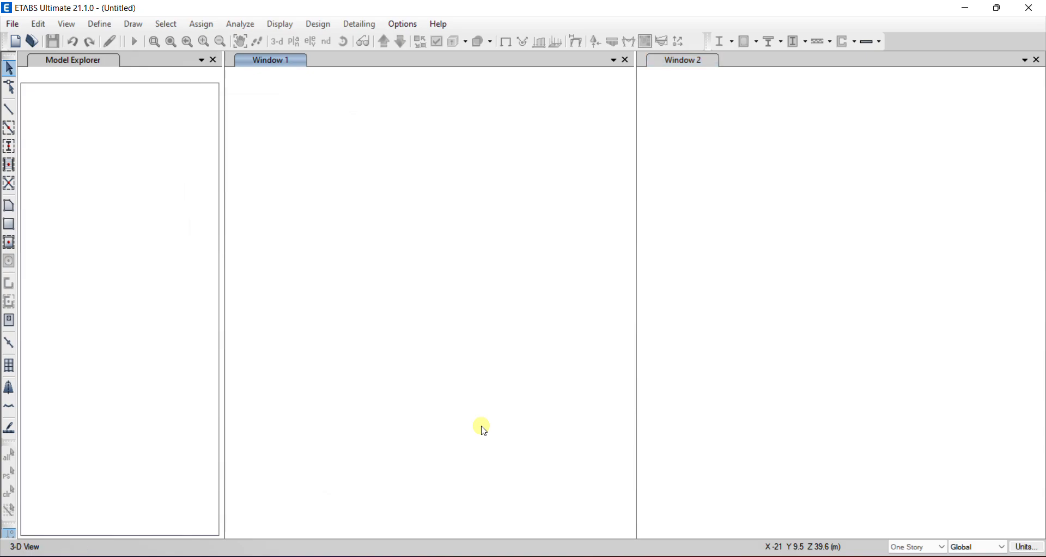